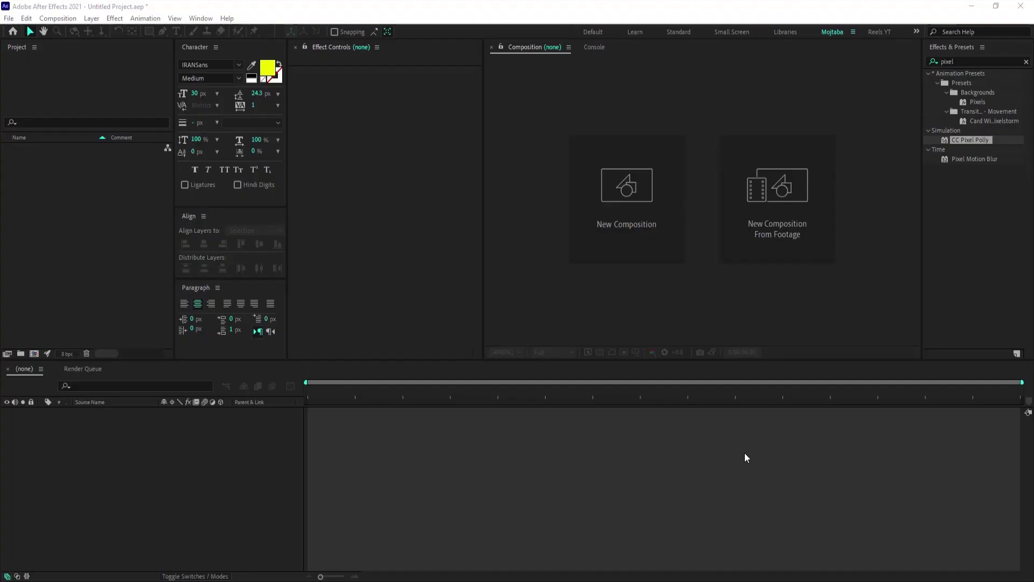
- Create Comp 1 at 1920×1080, 30 fps, with a 0:00:15:00 duration
left_click(639, 199)
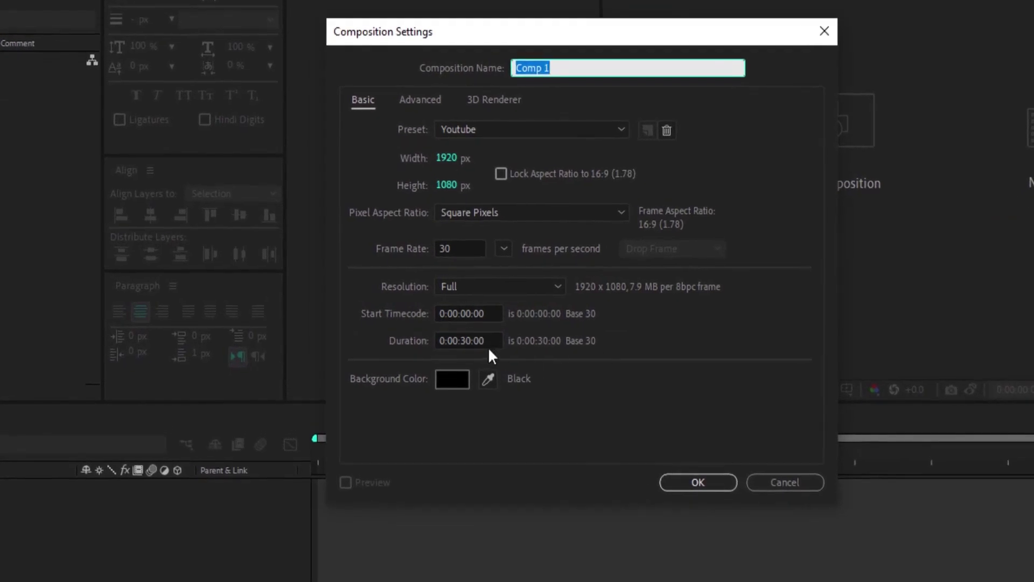
left_click(408, 324)
key("BackSpace")
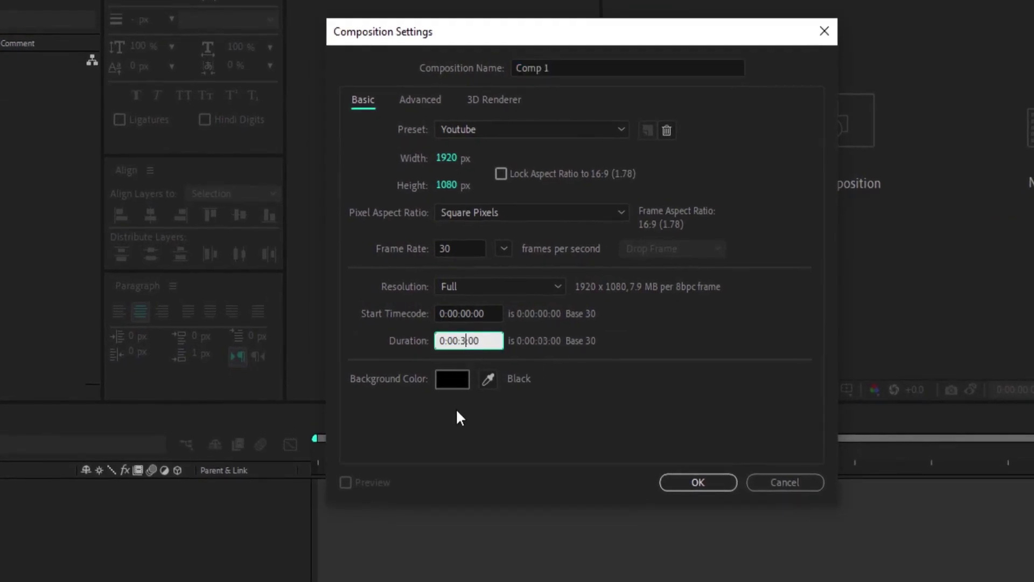
key("BackSpace")
type("15")
left_click(447, 158)
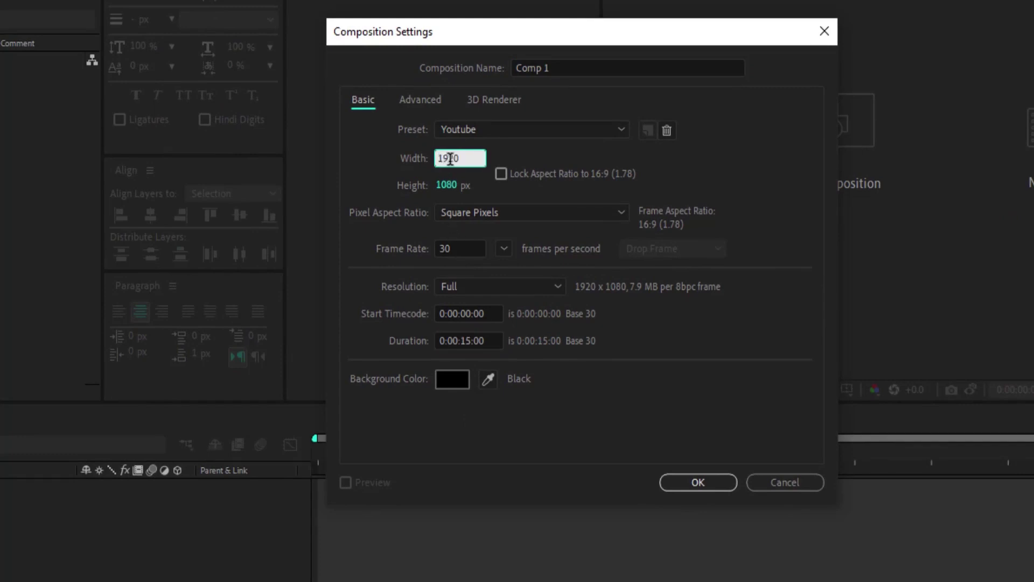
key("Tab")
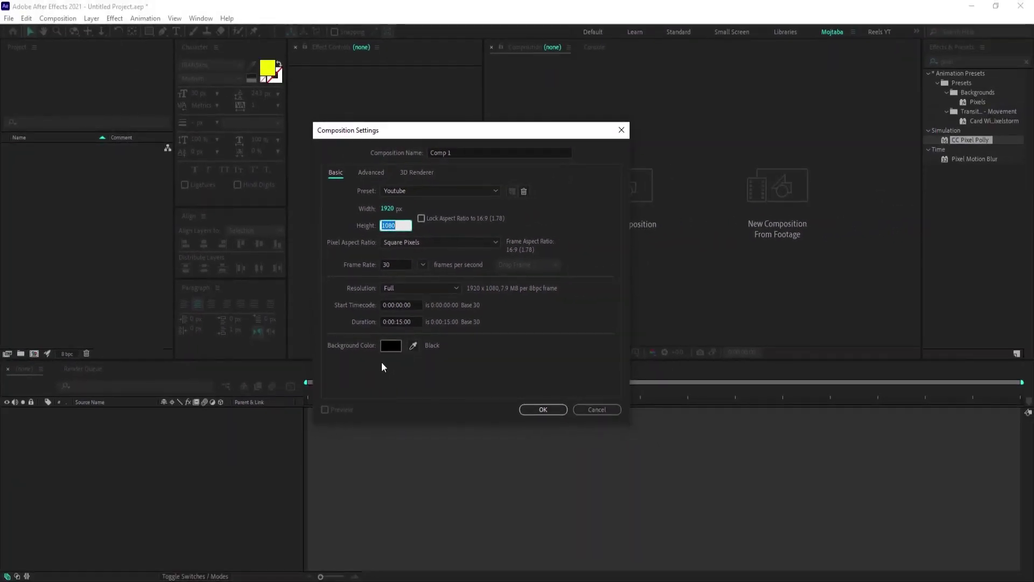
left_click(539, 407)
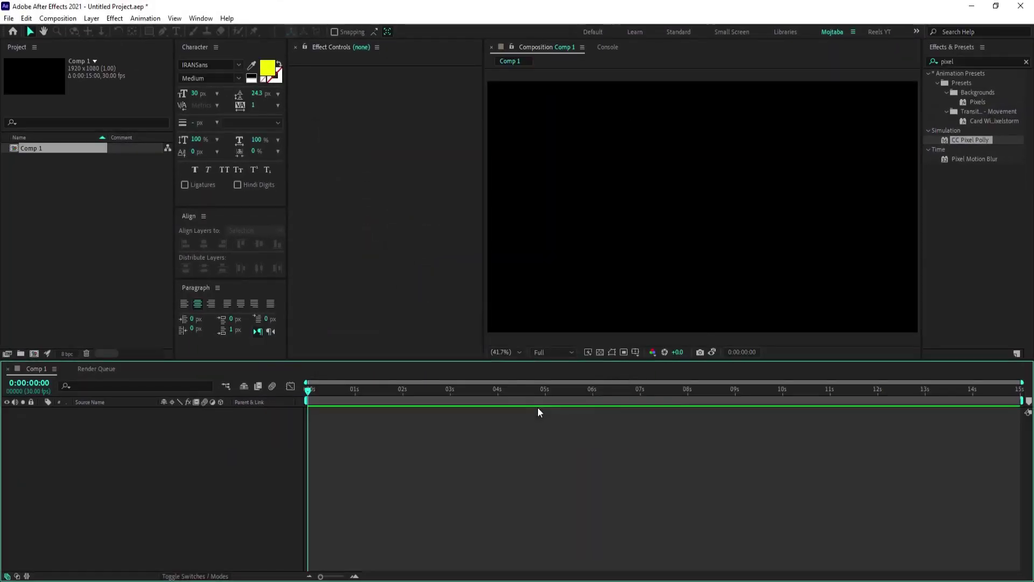
left_click(107, 228)
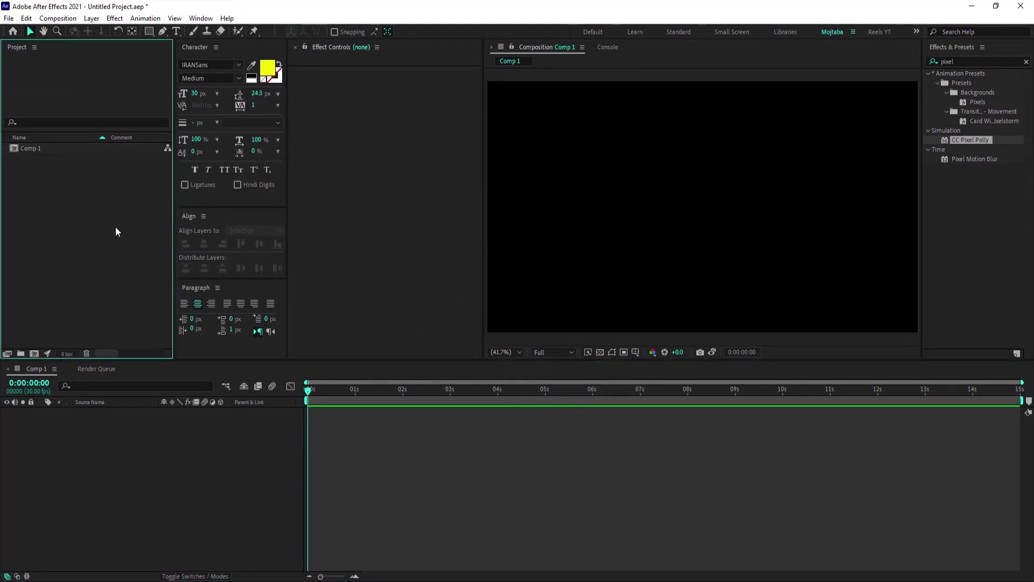
- Import pexels-pixabay-221253.png from the Desktop into the project
double_click(107, 223)
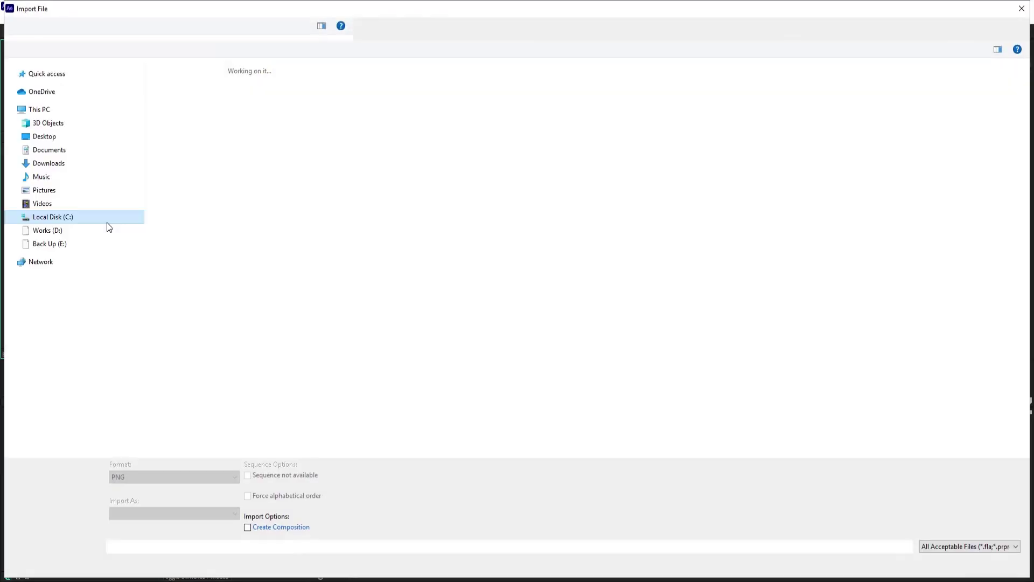
left_click(46, 138)
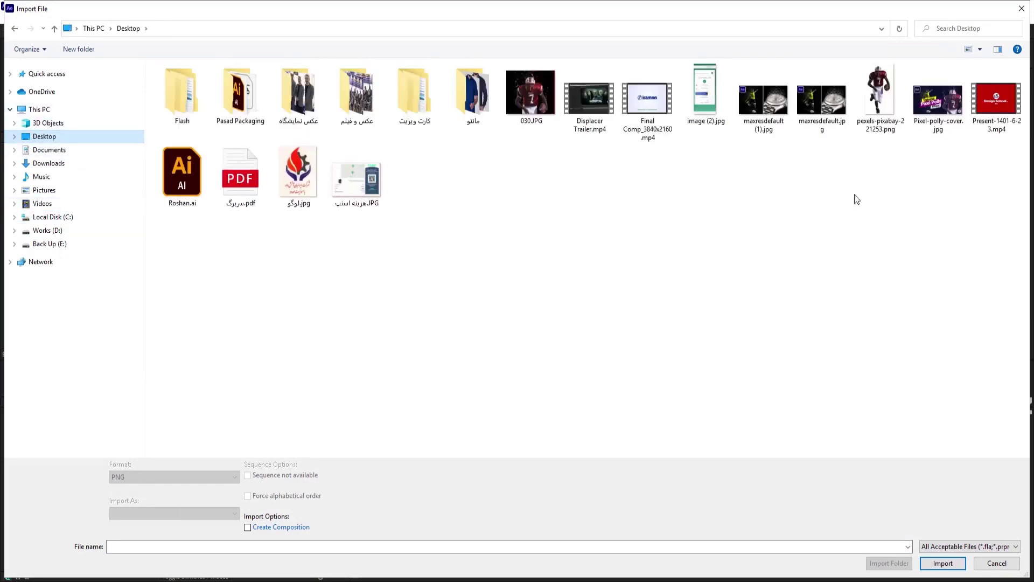
left_click(879, 88)
left_click(943, 563)
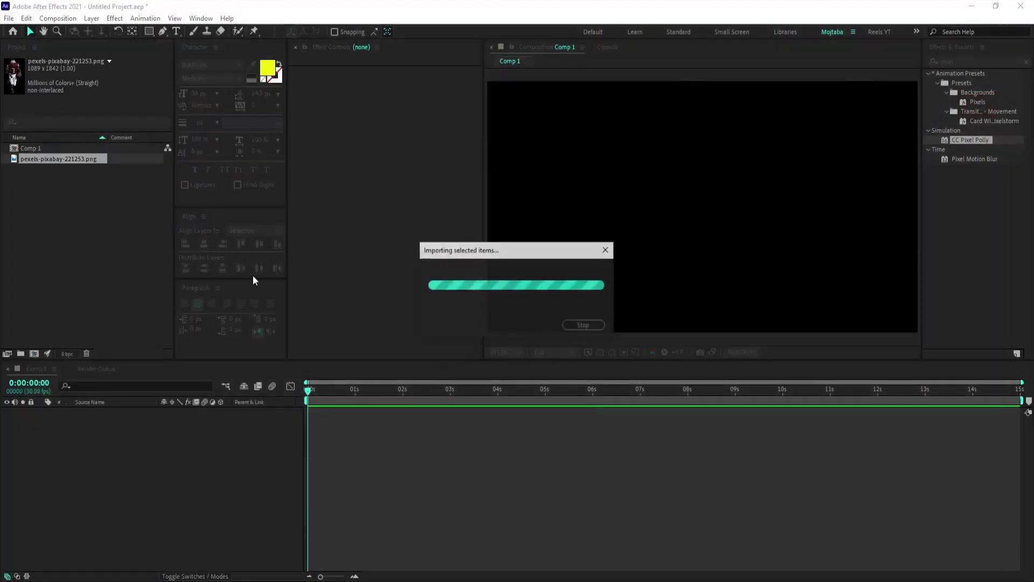
- Add the footballer photo to Comp 1, fit it to the comp, and move it lower
left_click(83, 186)
mouse_move(73, 160)
left_mouse_down()
mouse_move(121, 275)
mouse_move(136, 413)
left_mouse_up()
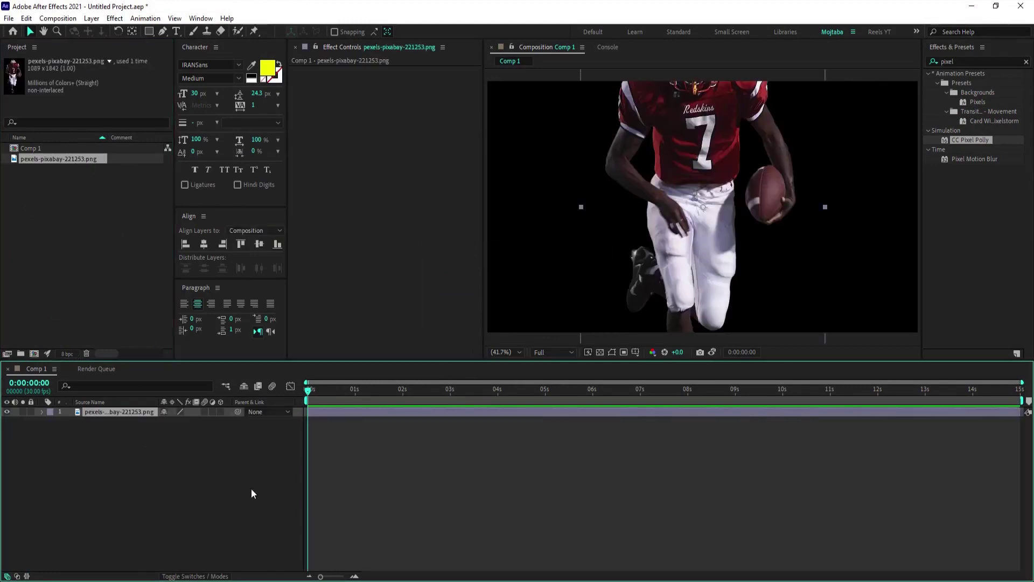
left_click(721, 244)
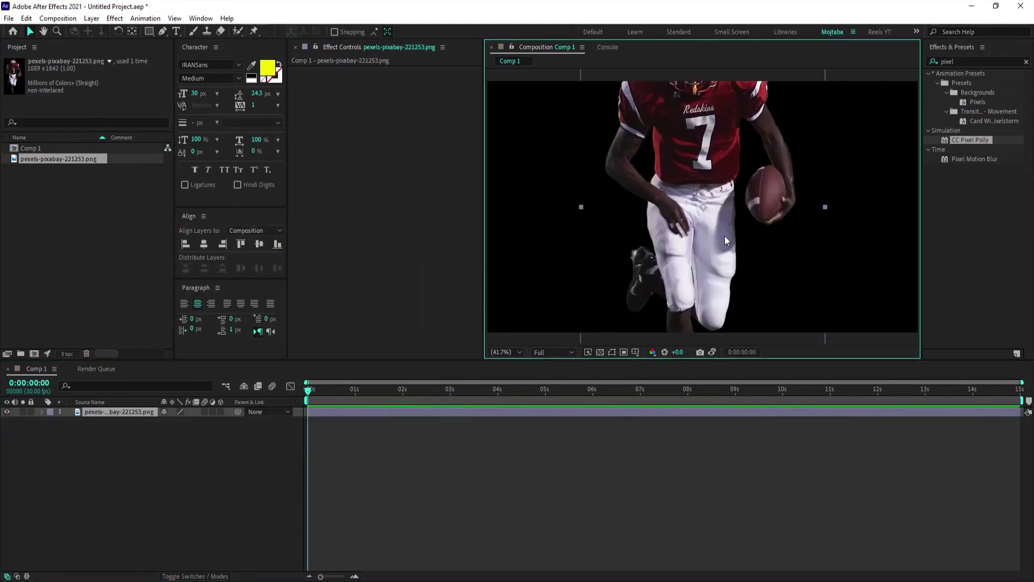
key("alt+KP_Subtract")
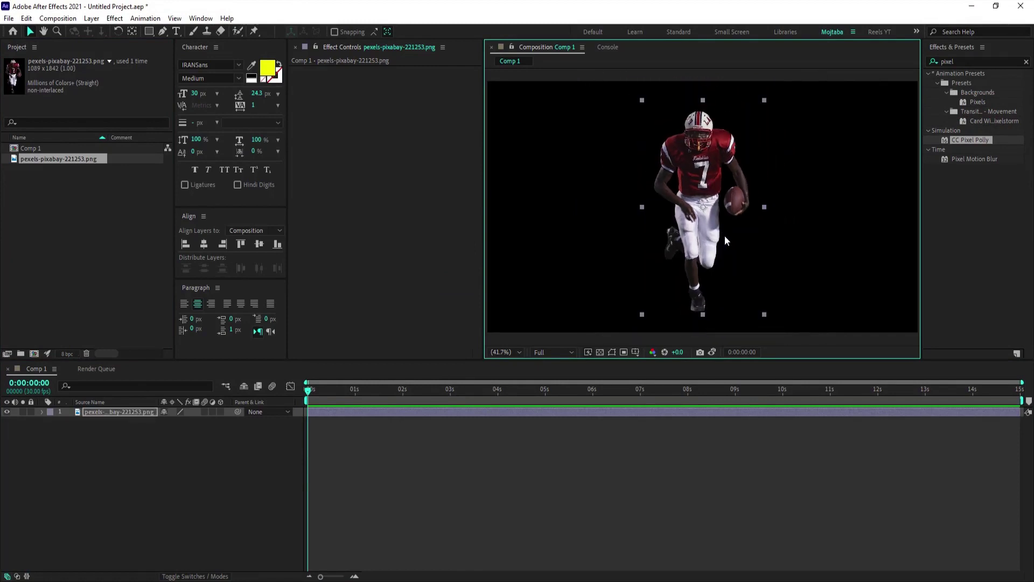
left_click_drag(726, 240, 709, 260)
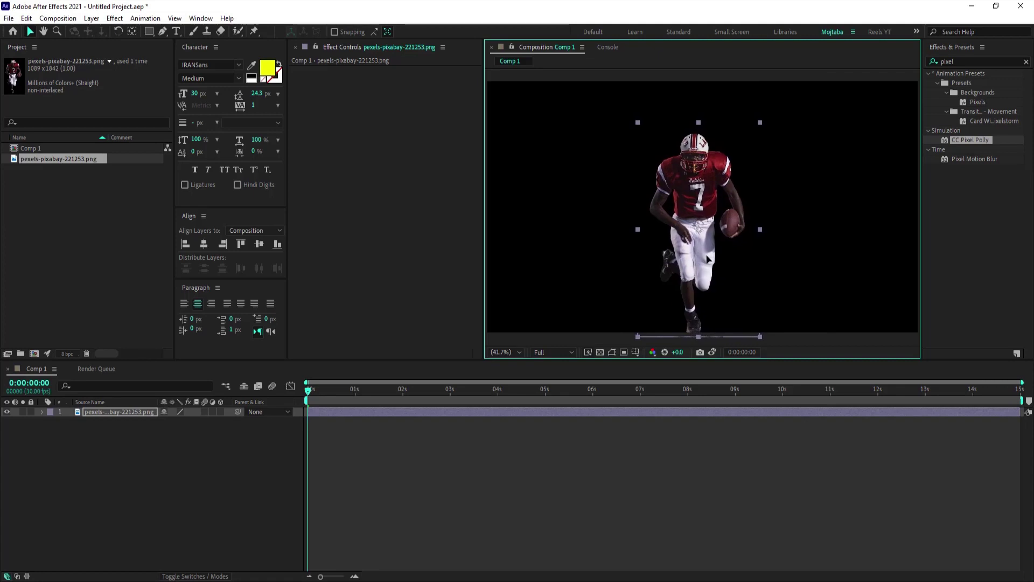
- Pre-compose the footballer layer into a new composition named 'Photo'
left_click(182, 467)
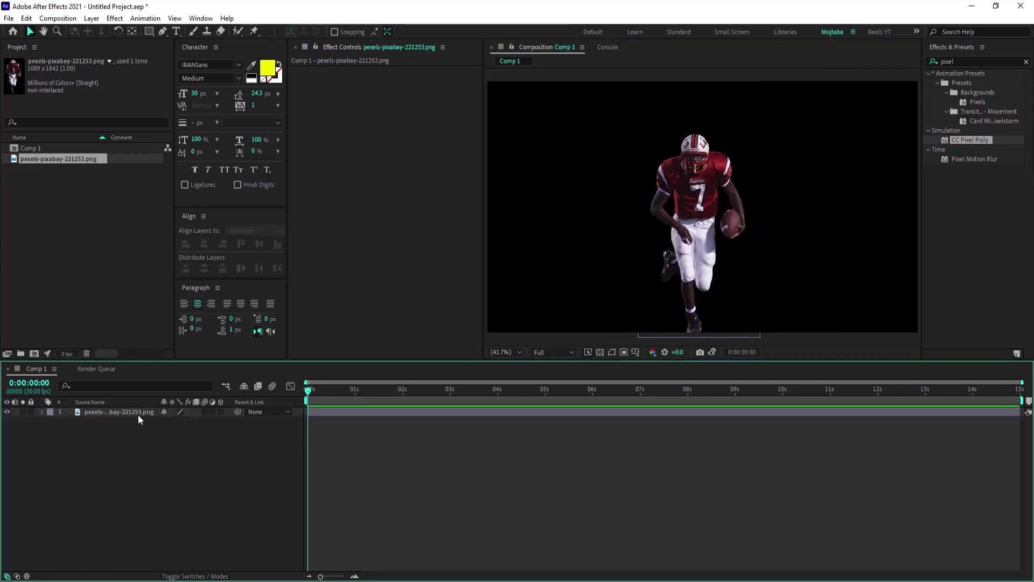
left_click(137, 415)
right_click(137, 413)
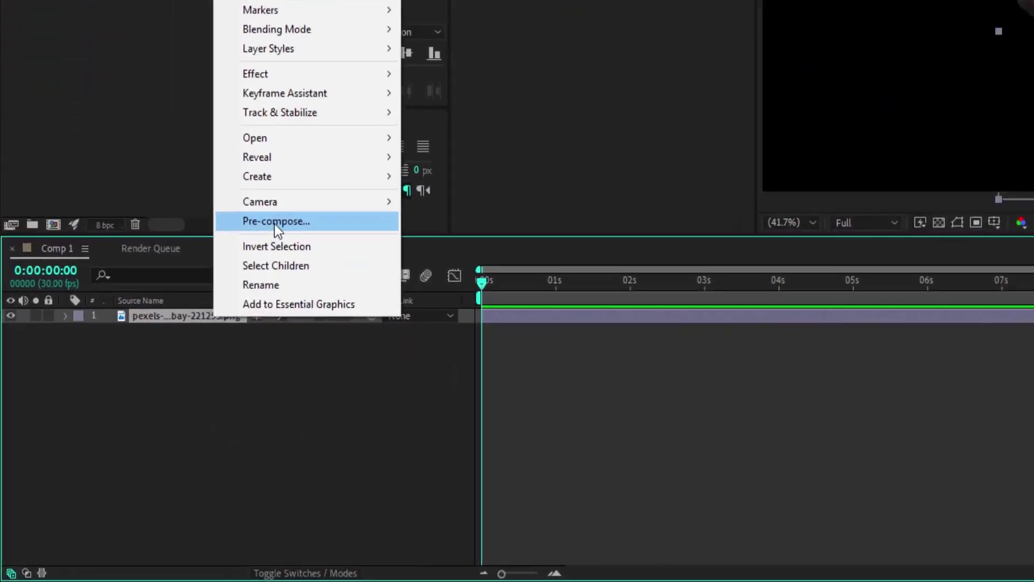
left_click(181, 344)
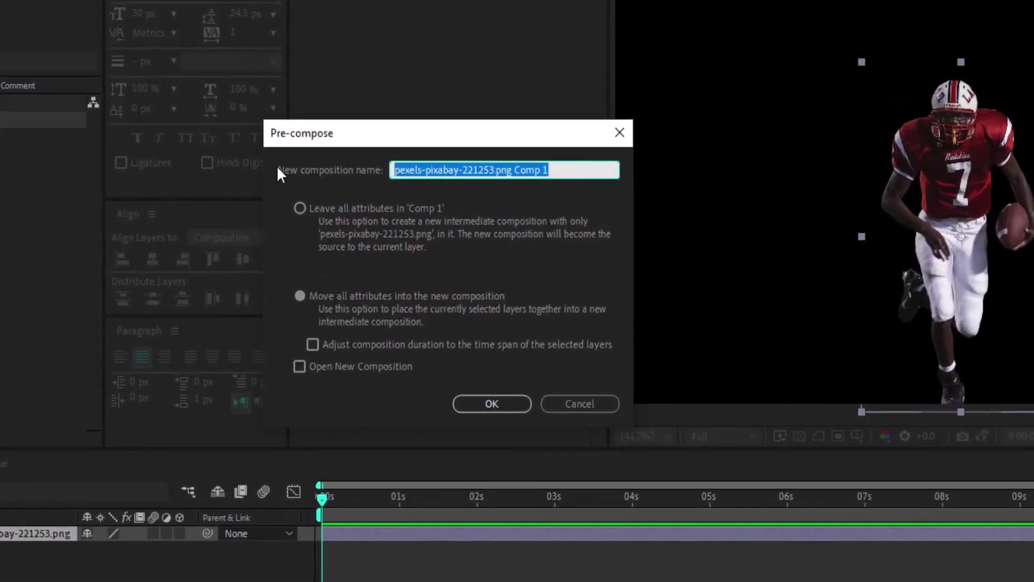
type("P")
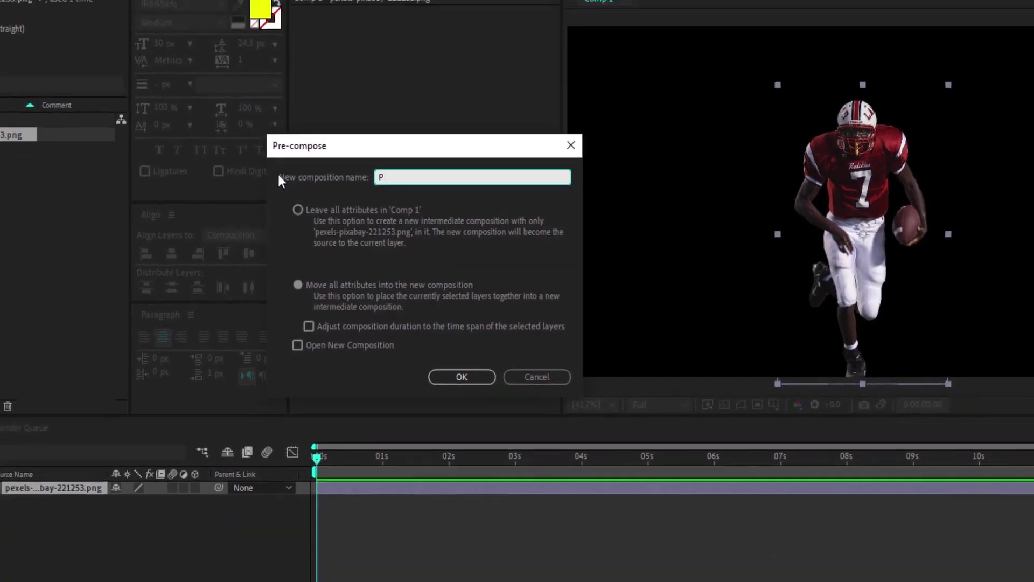
type("hoto")
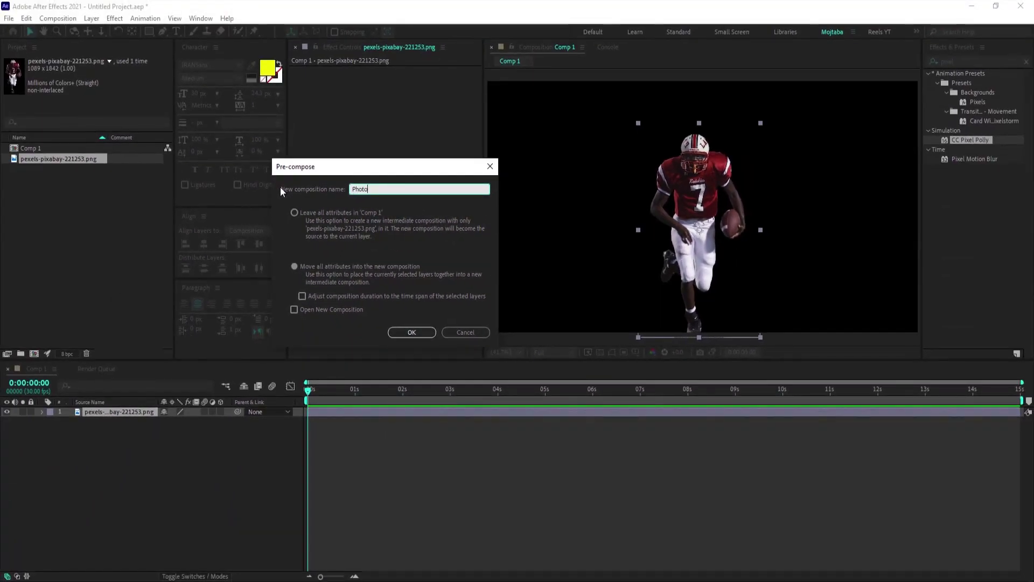
left_click(422, 332)
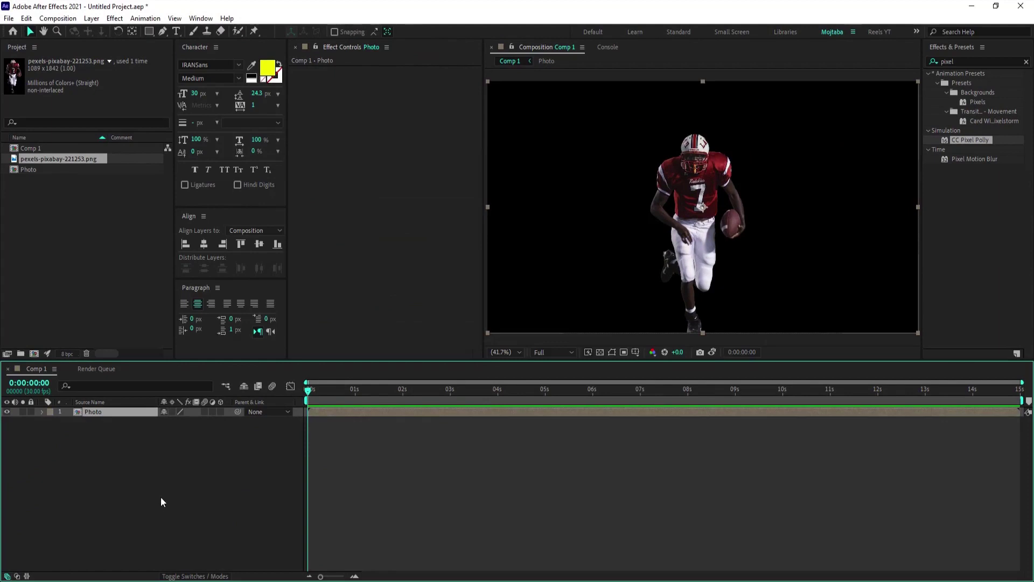
left_click(1026, 61)
- Find the Checkerboard effect and apply it to the Photo layer
left_click(982, 62)
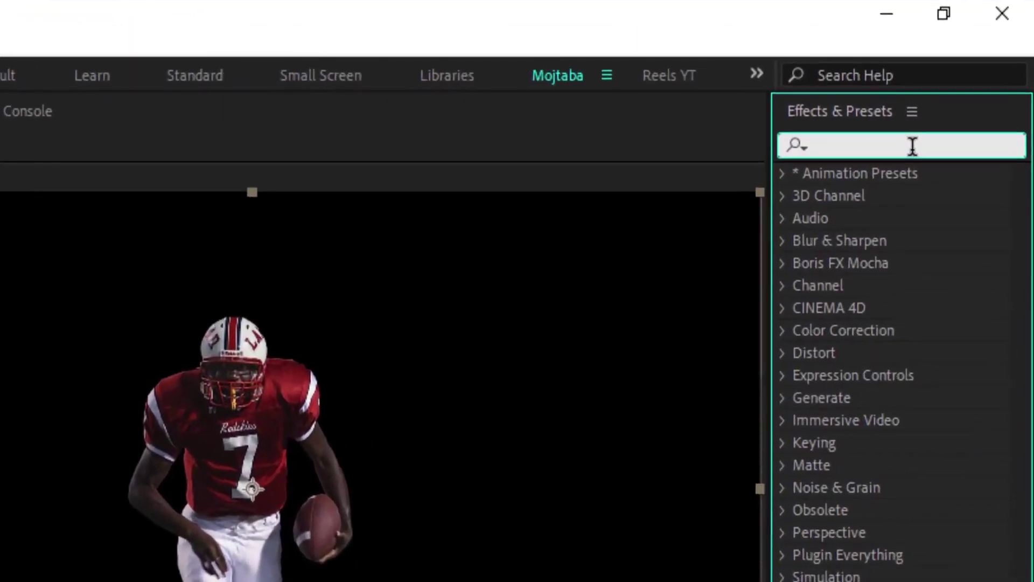
type("cha")
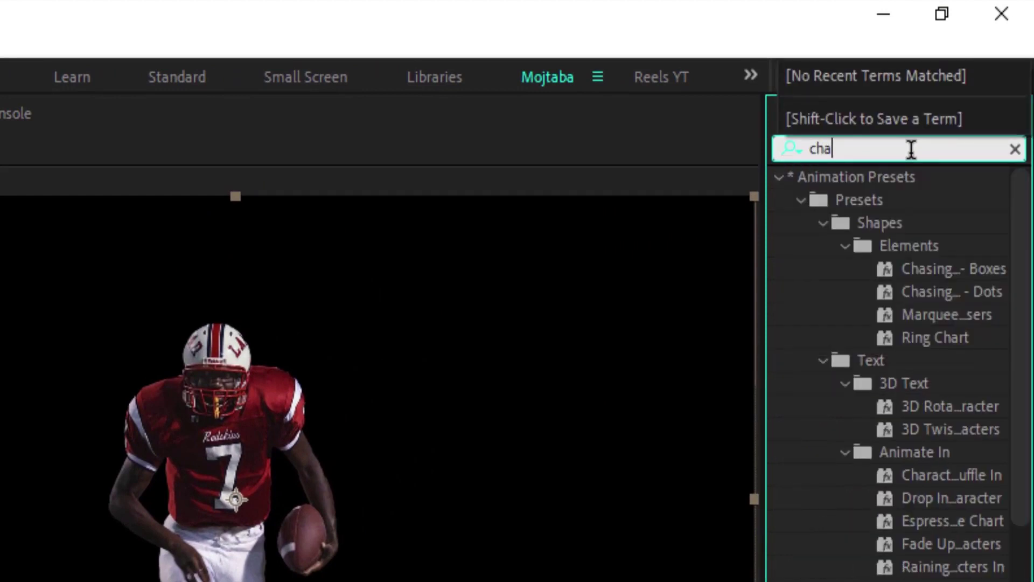
type("cker")
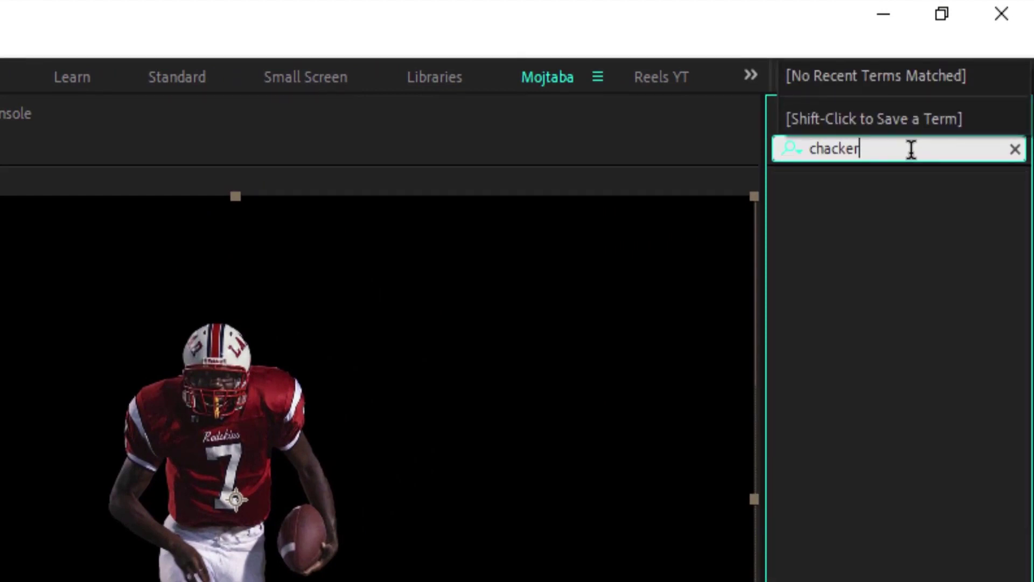
key("BackSpace")
key("BackSpace")
key("BackSpace")
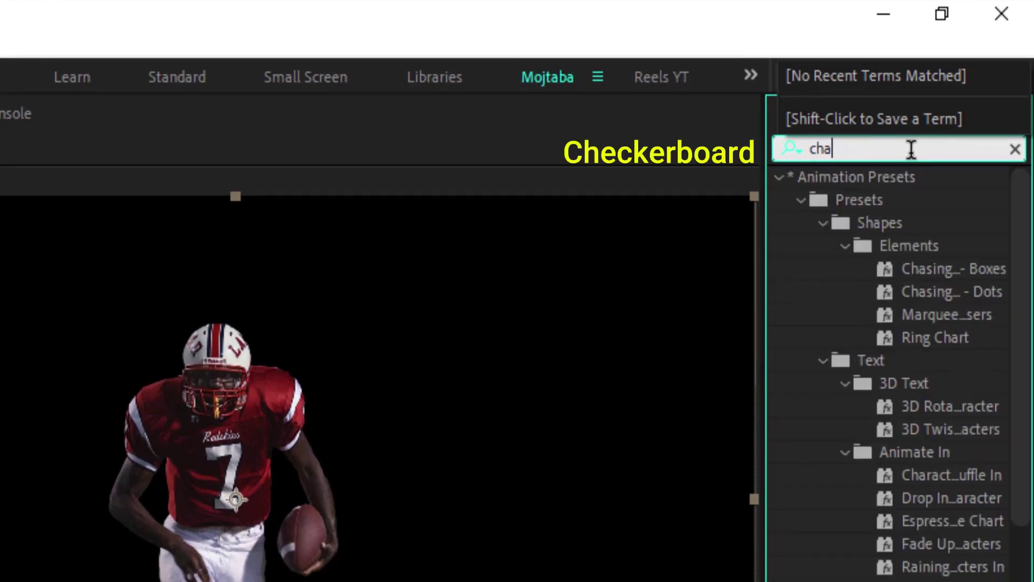
key("BackSpace")
type("eck")
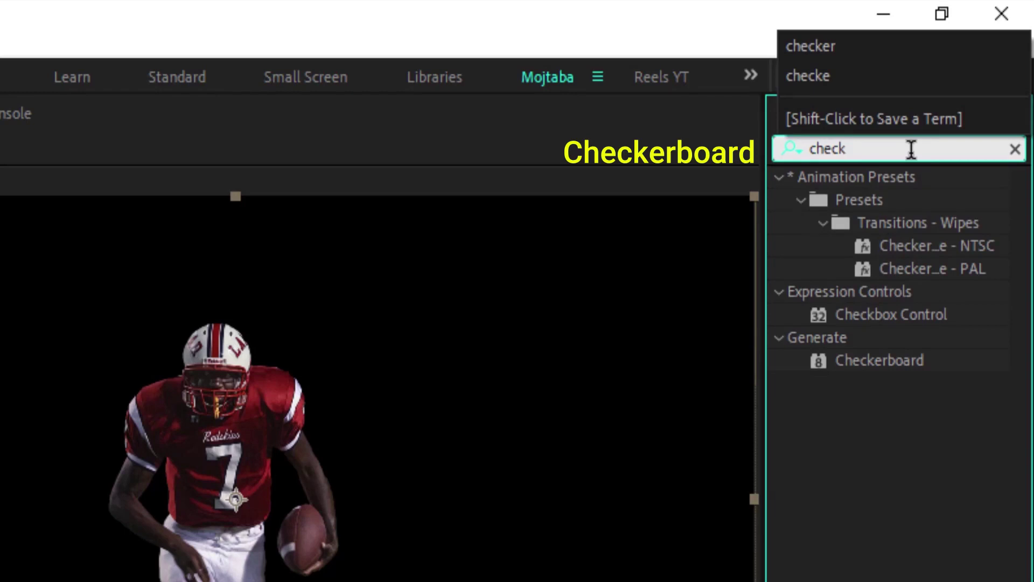
left_click(895, 359)
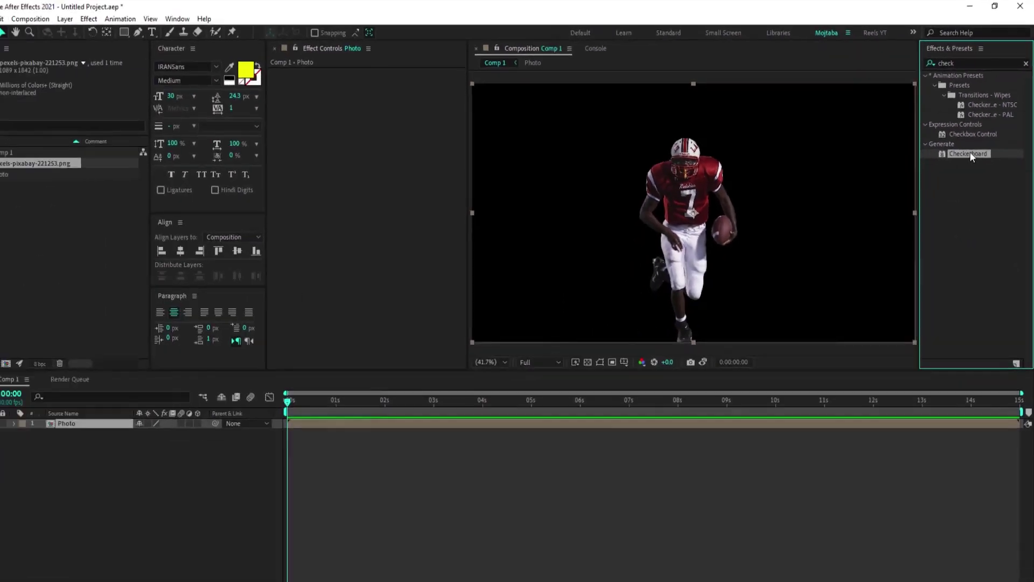
mouse_move(971, 157)
left_mouse_down()
mouse_move(92, 430)
mouse_move(118, 416)
left_mouse_up()
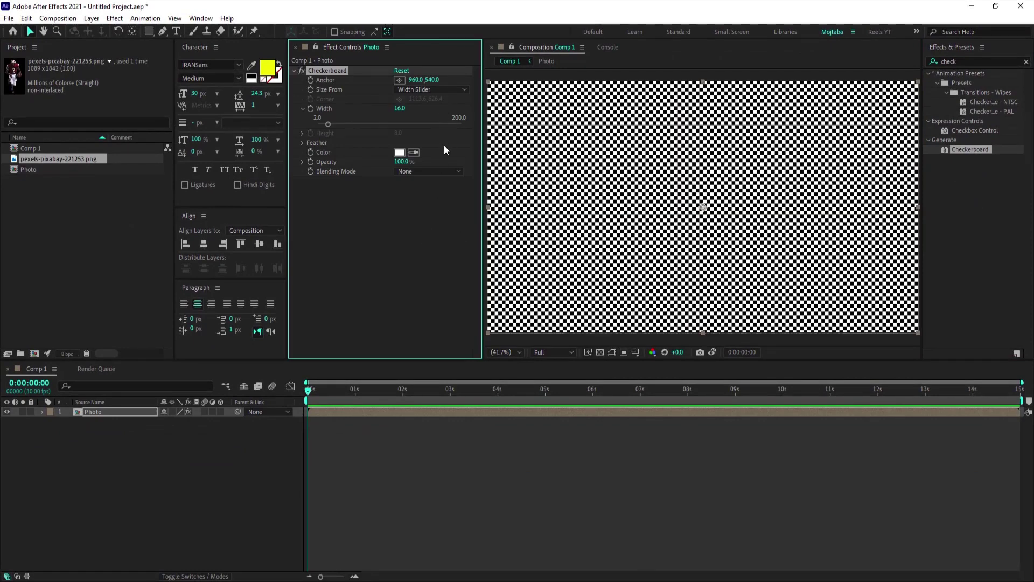
- Keep Width Slider sizing, set blending to Stencil Alpha and checker width to 20
left_click(441, 90)
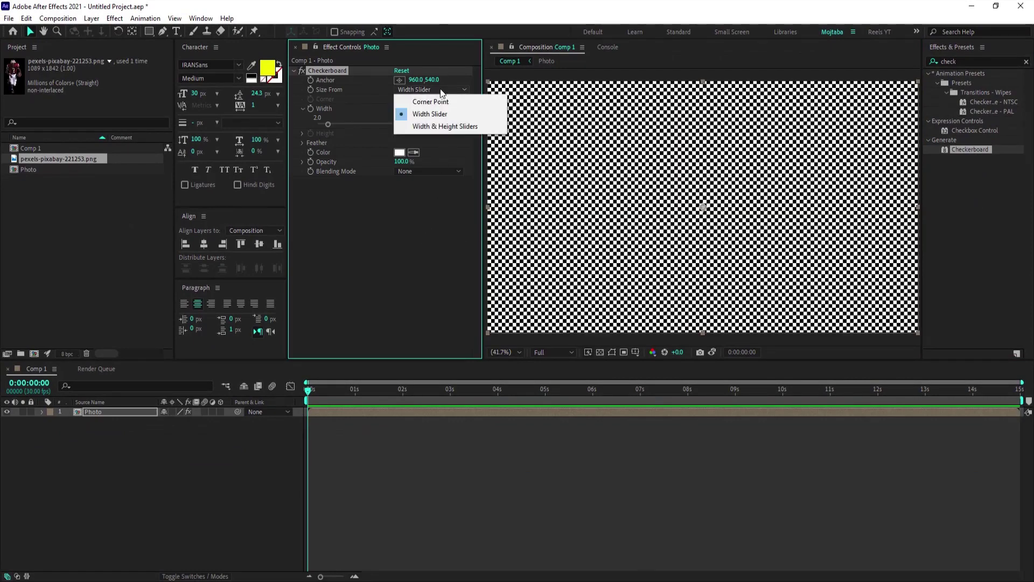
left_click(437, 170)
left_click(431, 192)
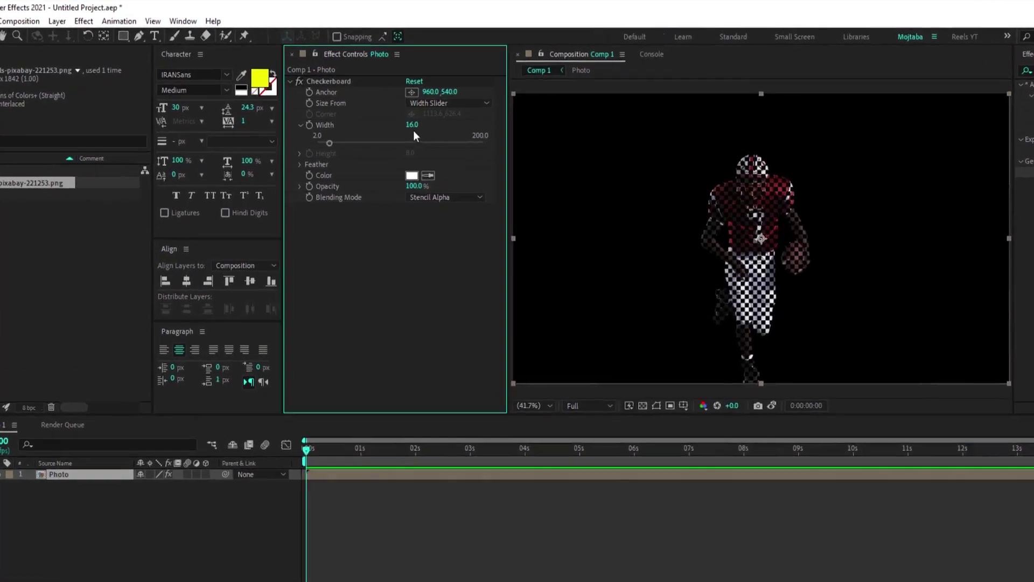
left_click(399, 108)
type("20")
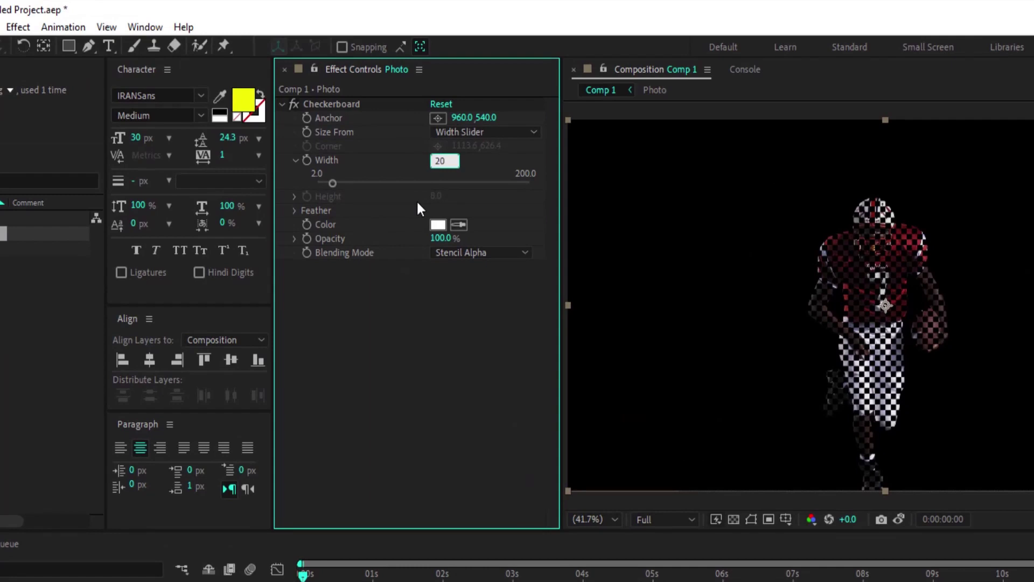
key("Return")
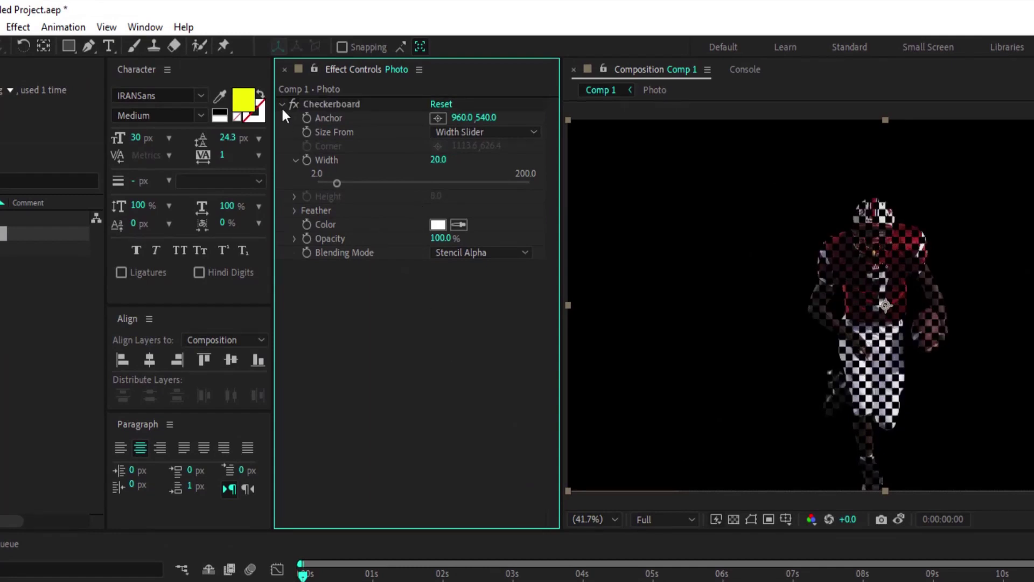
- Duplicate the Checkerboard effect and set Checkerboard 2's width to 30
left_click(281, 104)
left_click(321, 105)
key("ctrl+d")
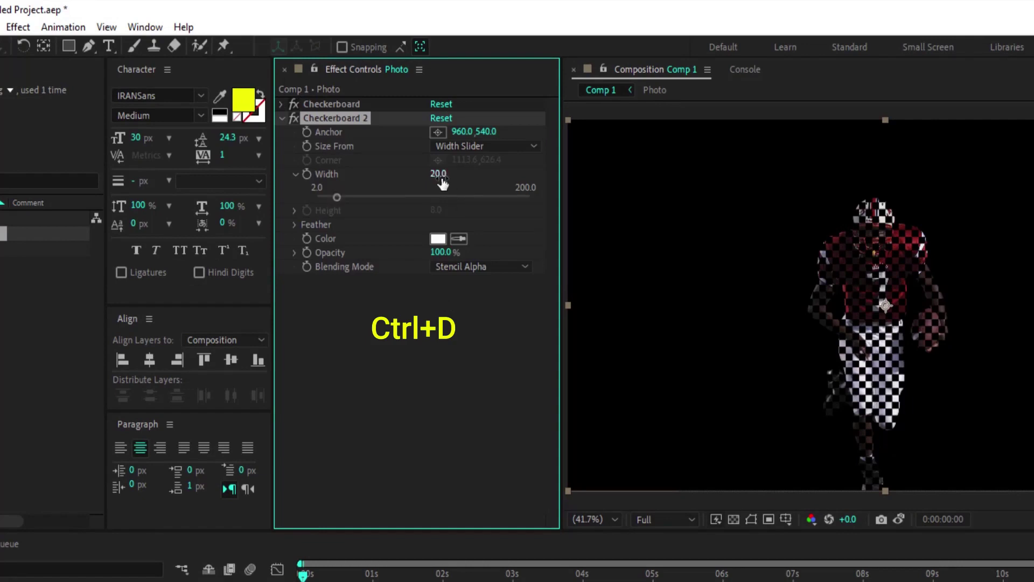
left_click(441, 175)
type("30")
key("Return")
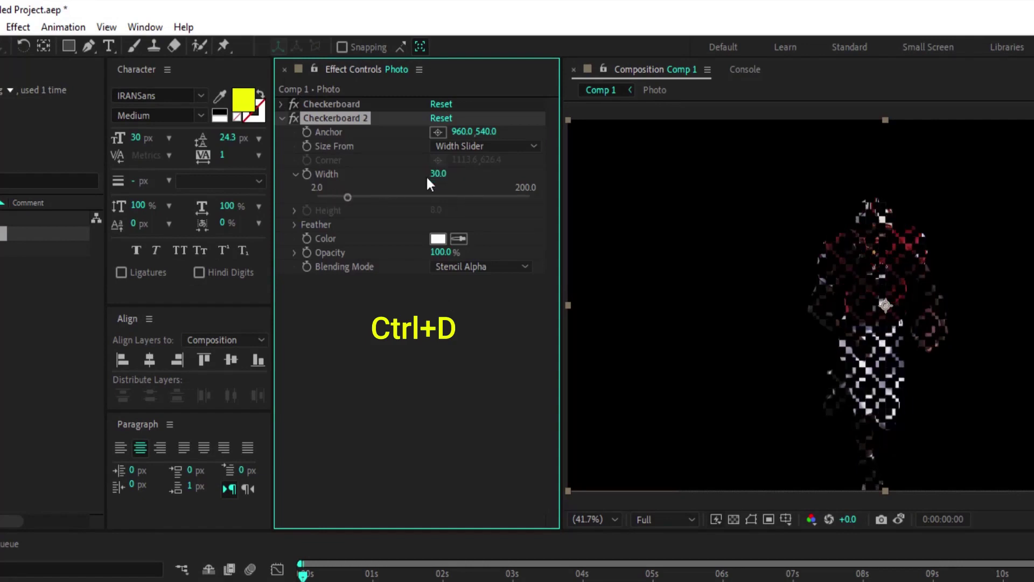
left_click(282, 118)
- Duplicate Checkerboard 2 into Checkerboard 3 with a width of 49
key("ctrl+d")
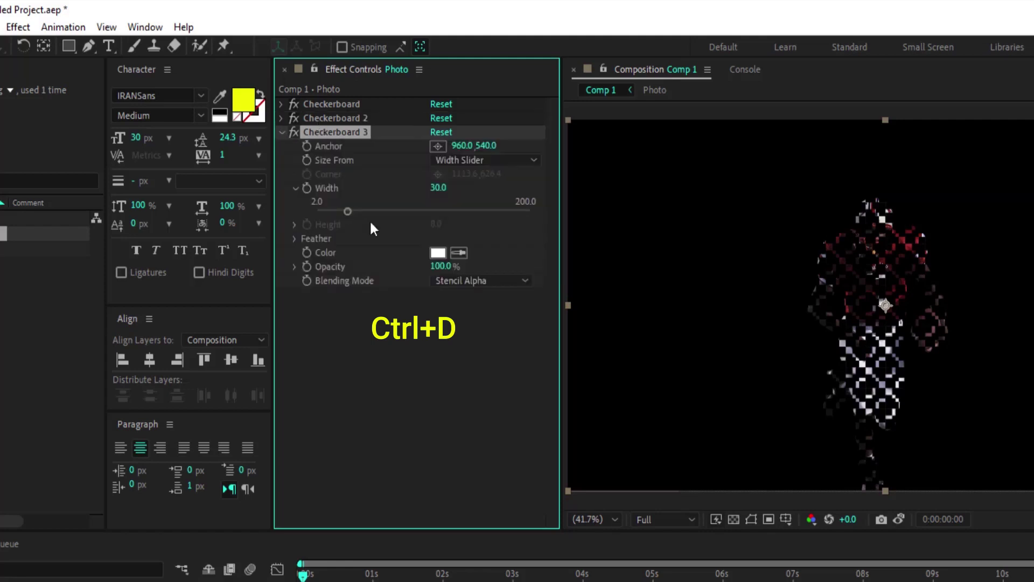
left_click(437, 188)
type("9")
key("Return")
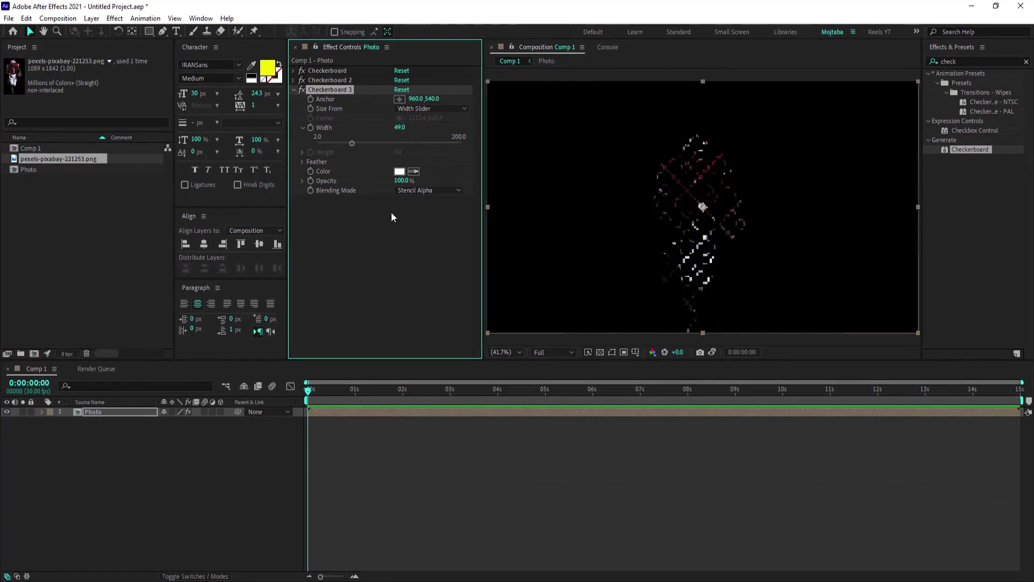
left_click(419, 241)
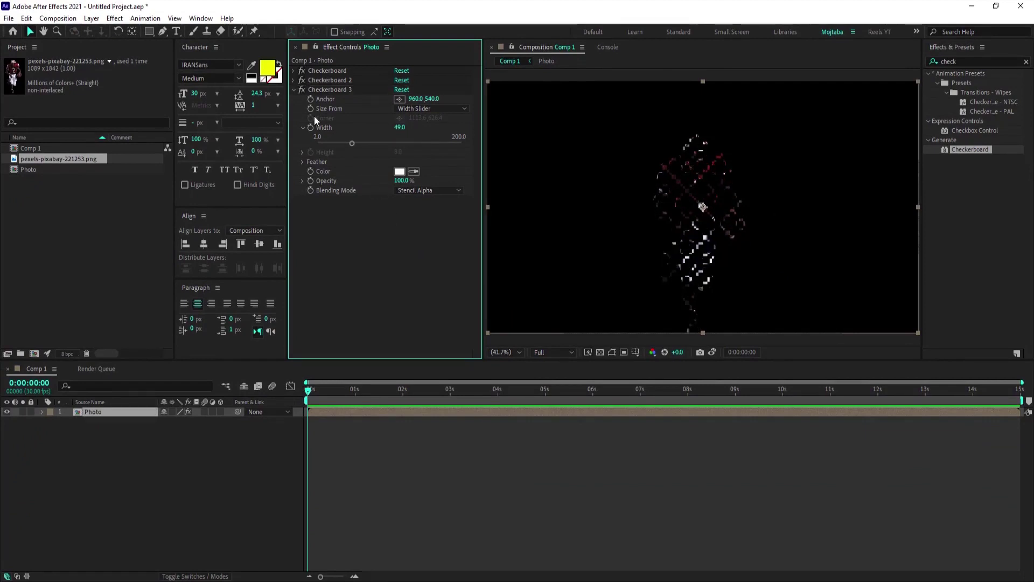
left_click(294, 91)
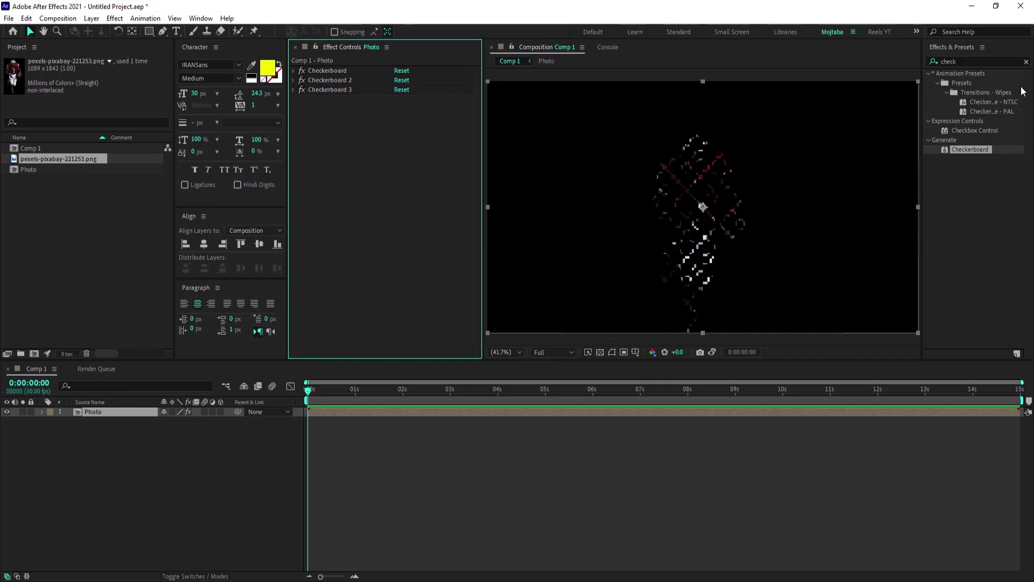
left_click(1029, 70)
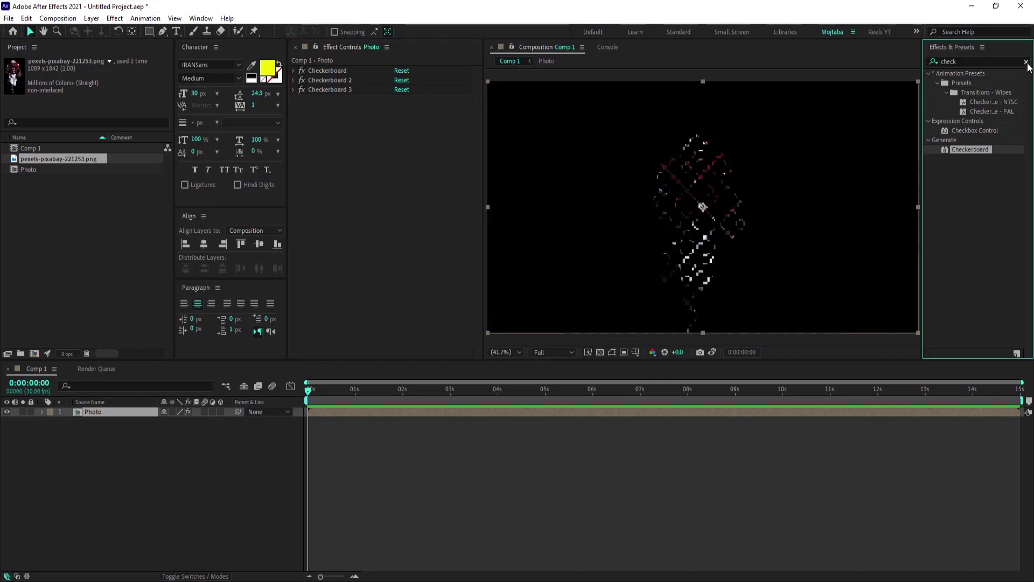
- Search 'pixel' and apply Simulation > CC Pixel Polly to the Photo layer
left_click(1026, 62)
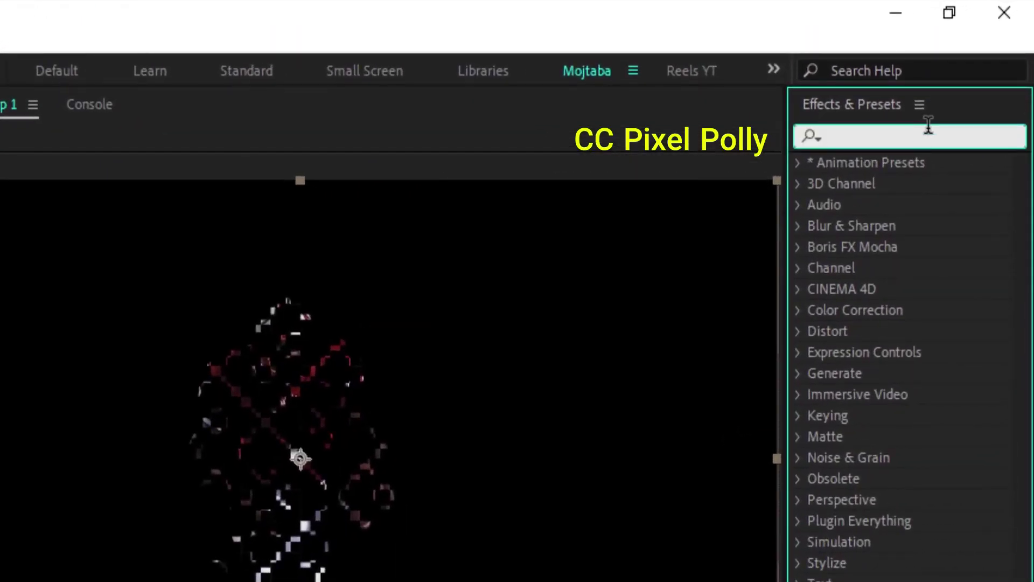
type("pixel")
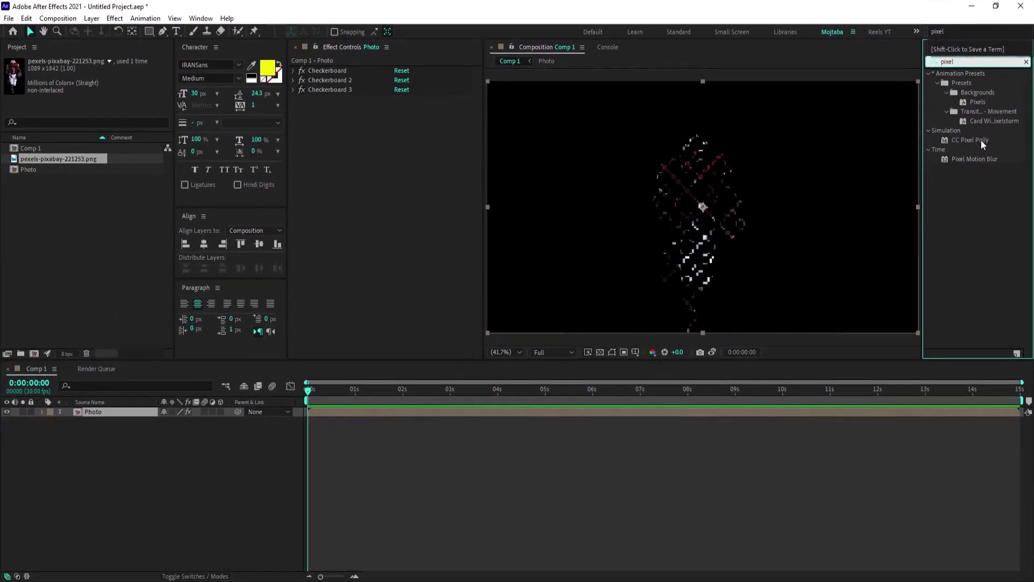
double_click(980, 140)
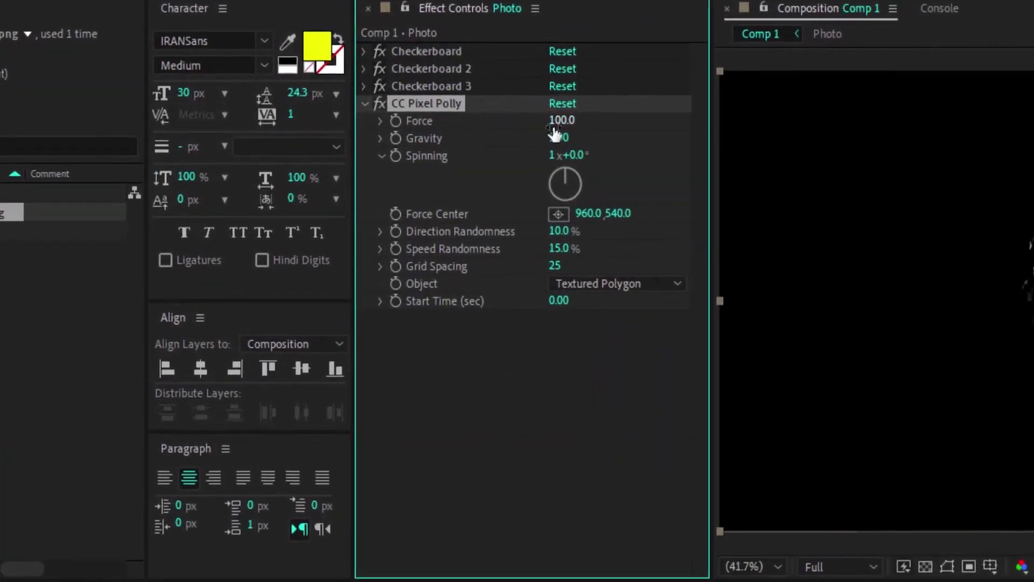
left_click(401, 108)
- Set CC Pixel Polly Force to 10 and Gravity to 0
type("1")
key("Return")
left_click(563, 138)
type("0")
key("Return")
- Set Direction Randomness to 35%, Speed Randomness to 55% and Grid Spacing to 6
left_click_drag(560, 231, 584, 232)
left_click(558, 233)
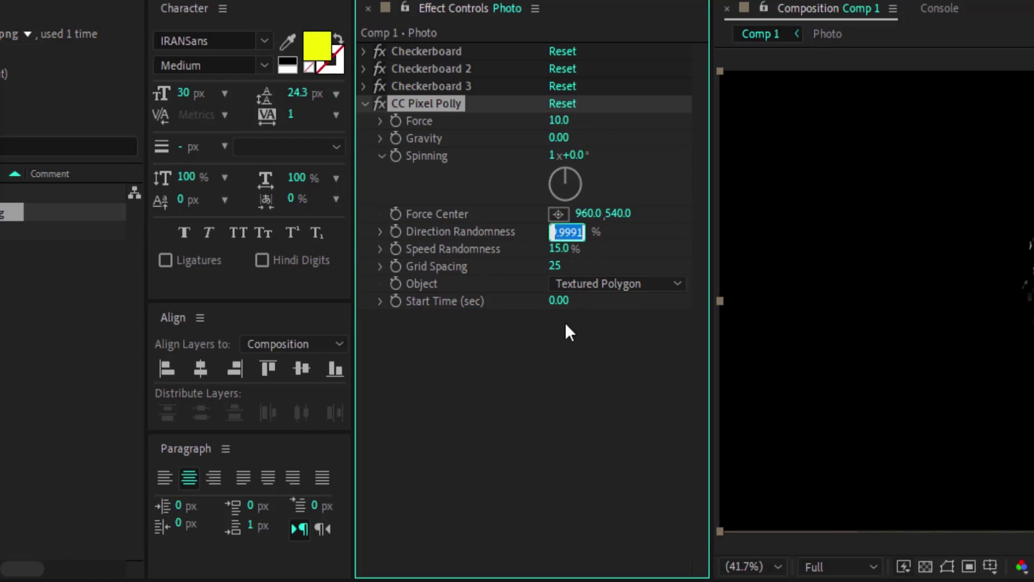
type("35")
left_click(557, 249)
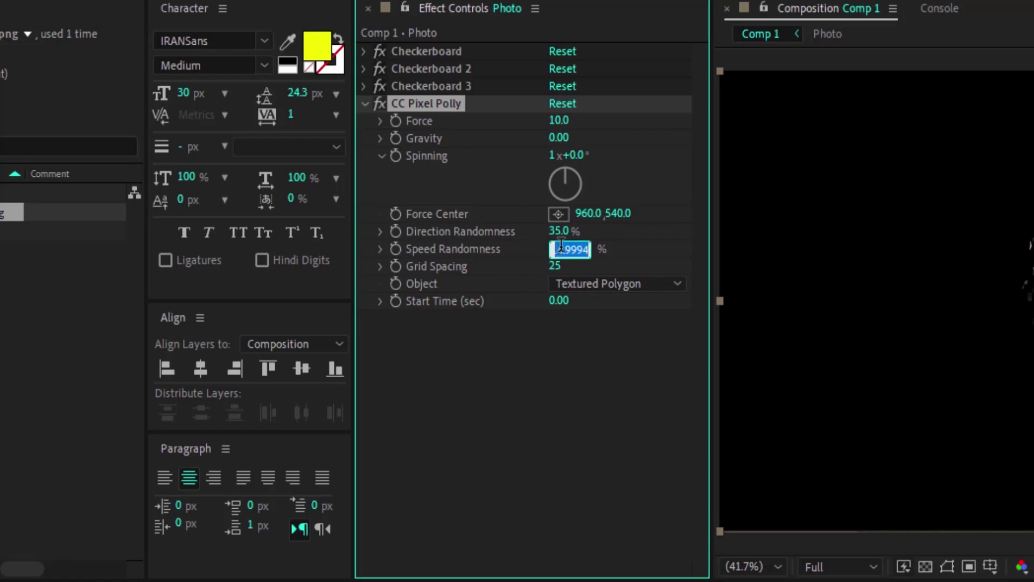
type("55")
left_click(564, 376)
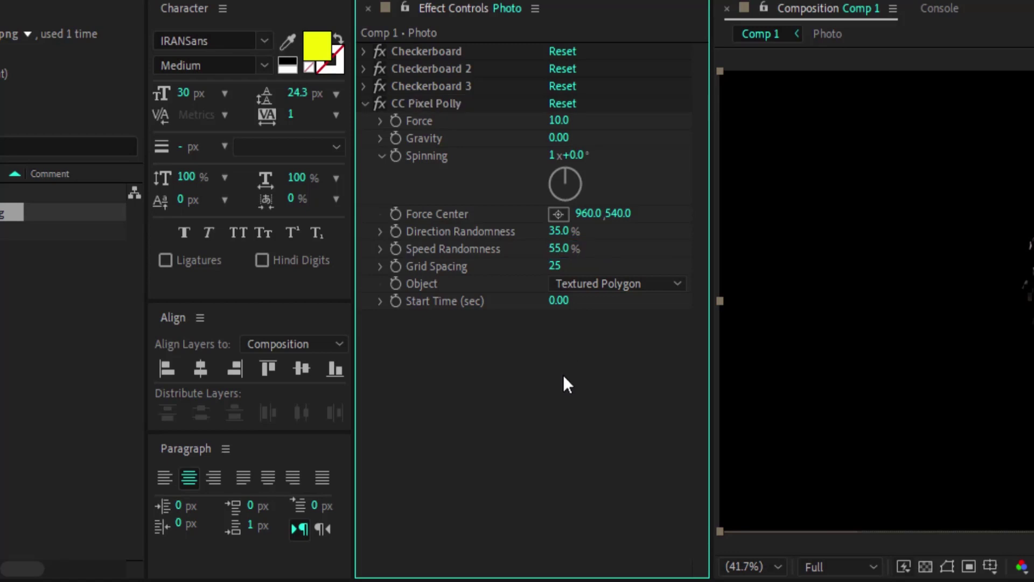
left_click(557, 266)
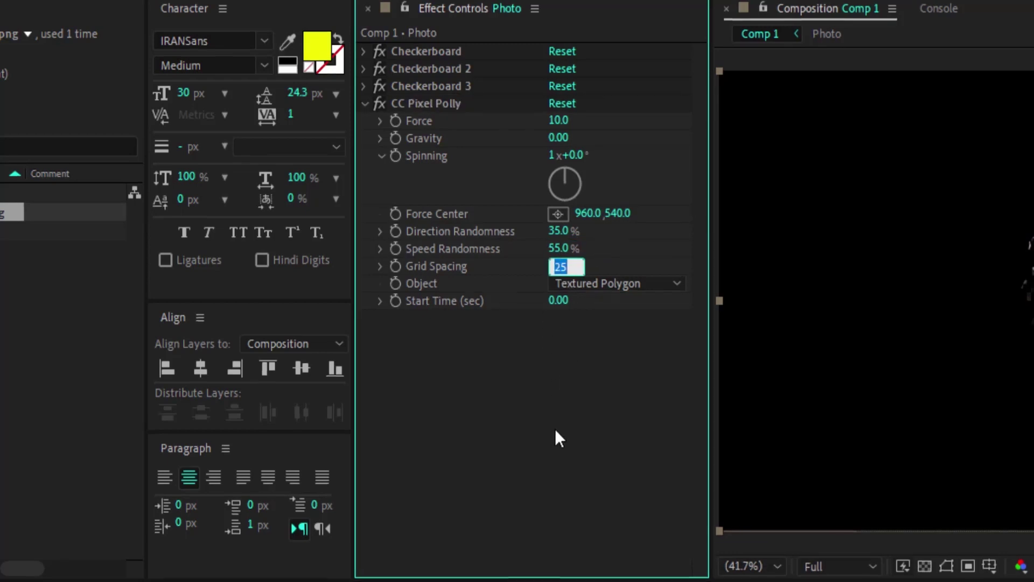
type("6")
key("Return")
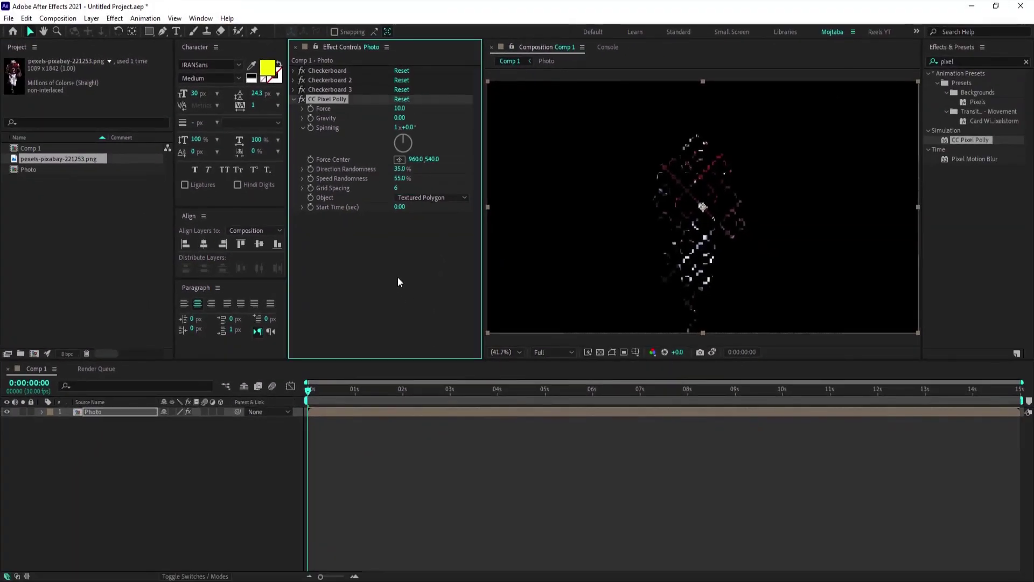
left_click(390, 249)
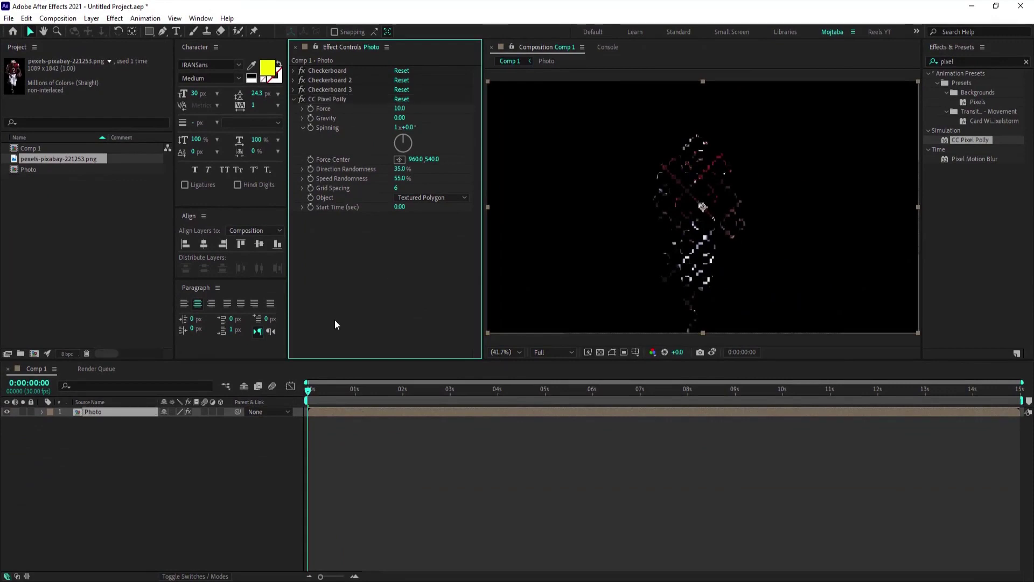
left_click_drag(306, 395, 334, 395)
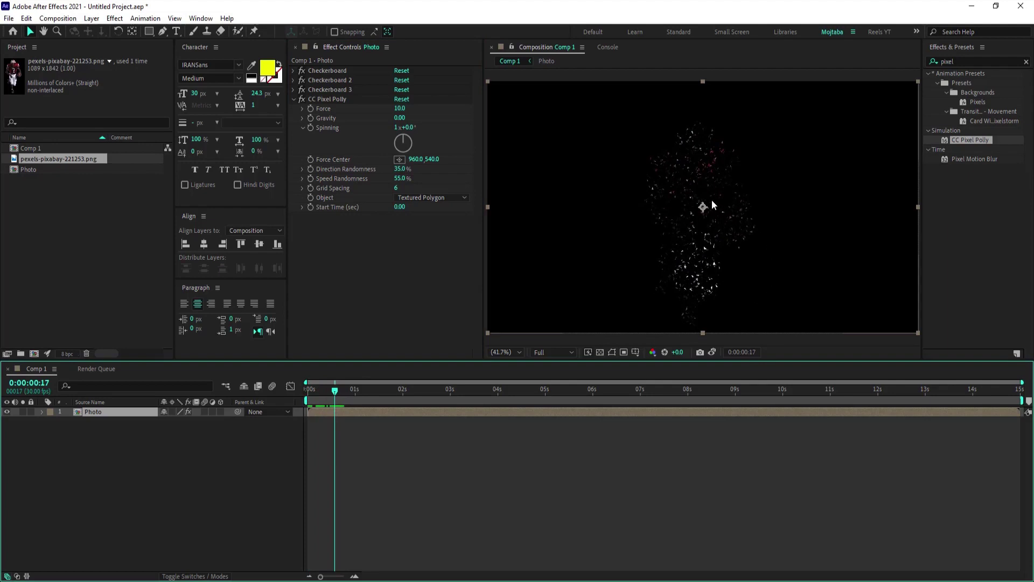
key("comma")
key("comma")
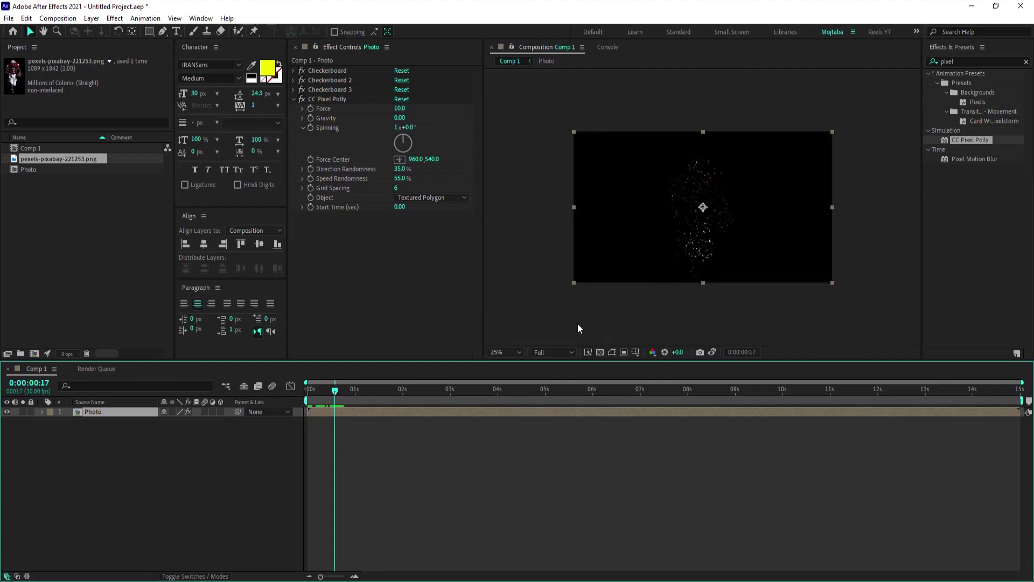
left_click(512, 353)
left_click(503, 312)
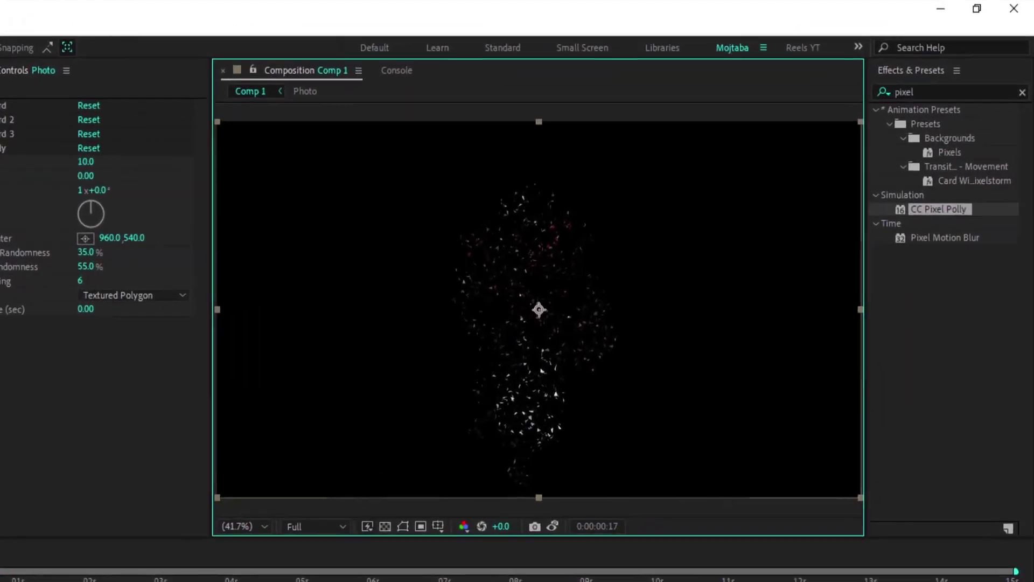
key("space")
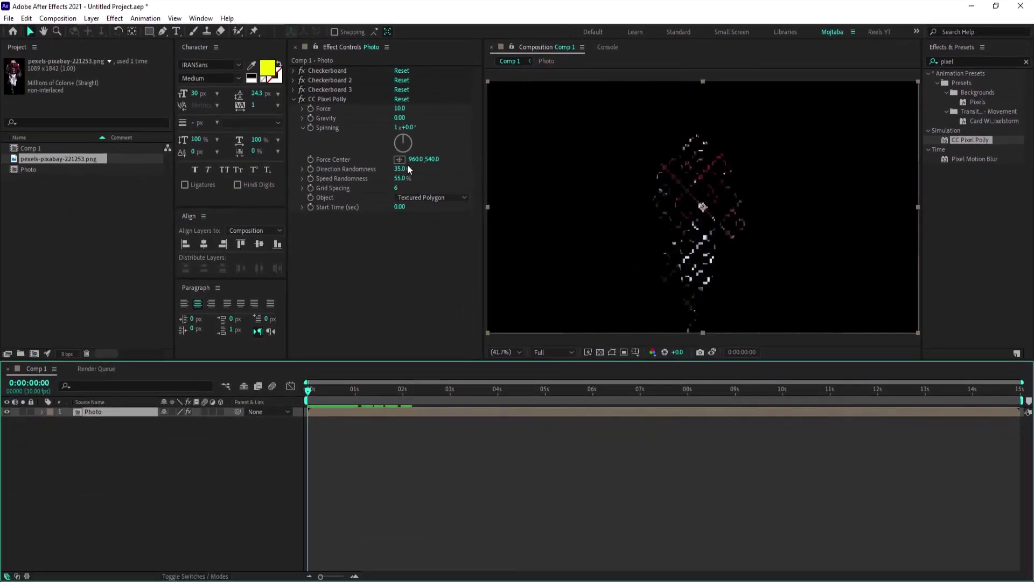
- Reposition the CC Pixel Polly Force Center below the player at 960.0, 1085.0, previewing the dispersal
left_click(399, 159)
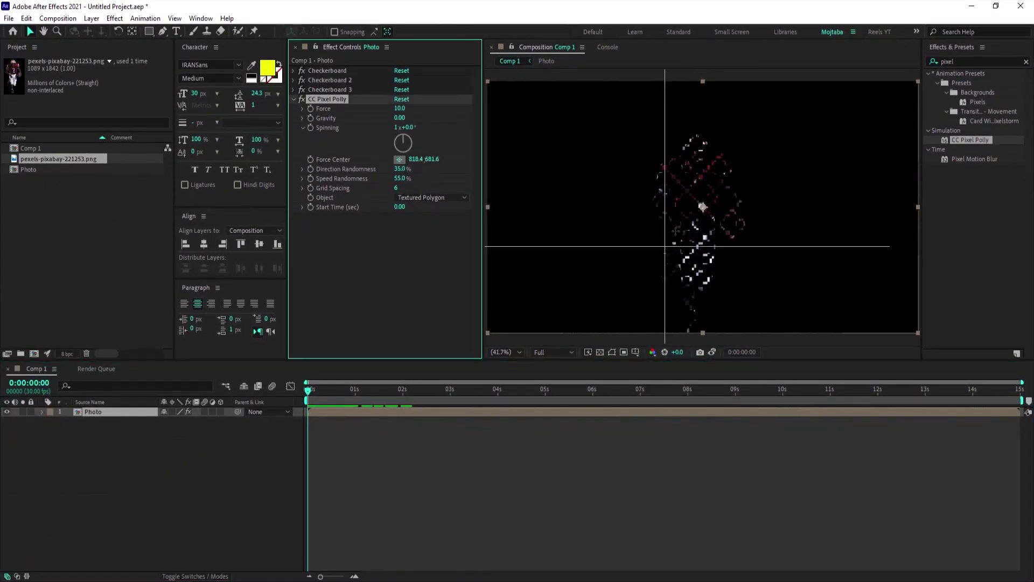
left_click(790, 208)
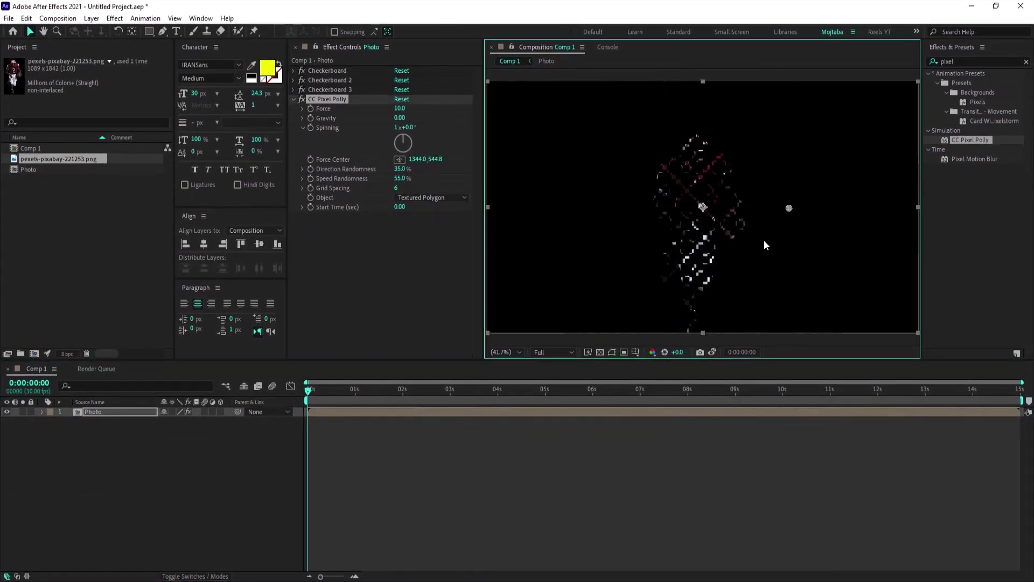
mouse_move(311, 397)
left_mouse_down()
mouse_move(400, 396)
mouse_move(291, 401)
left_mouse_up()
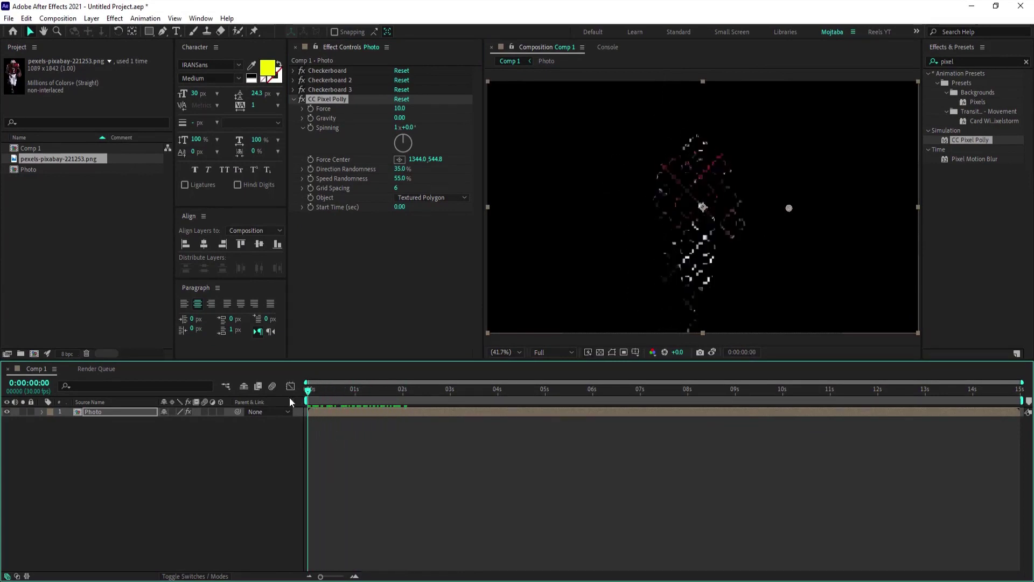
left_click_drag(788, 208, 569, 217)
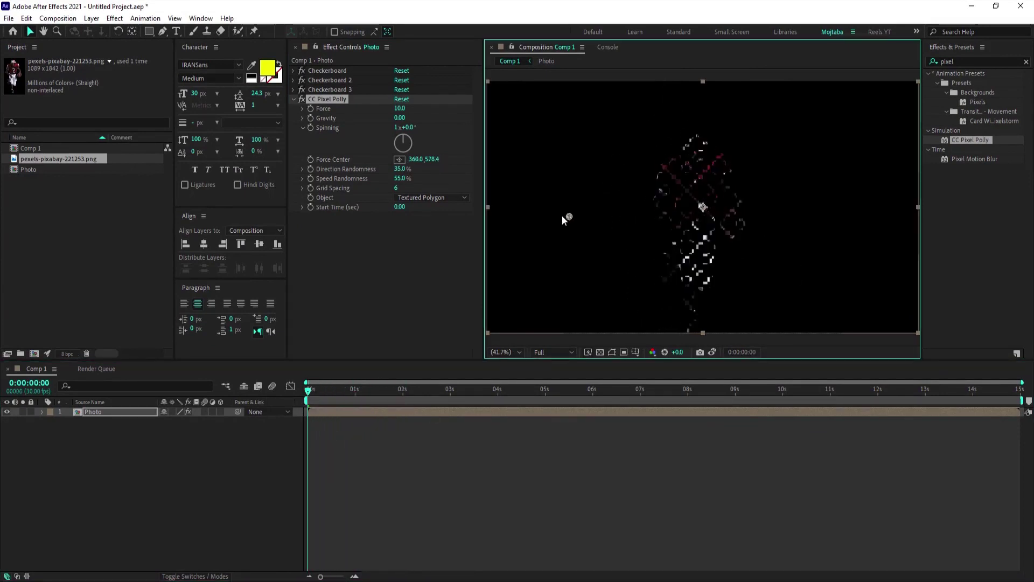
mouse_move(310, 390)
left_mouse_down()
mouse_move(393, 395)
mouse_move(307, 393)
left_mouse_up()
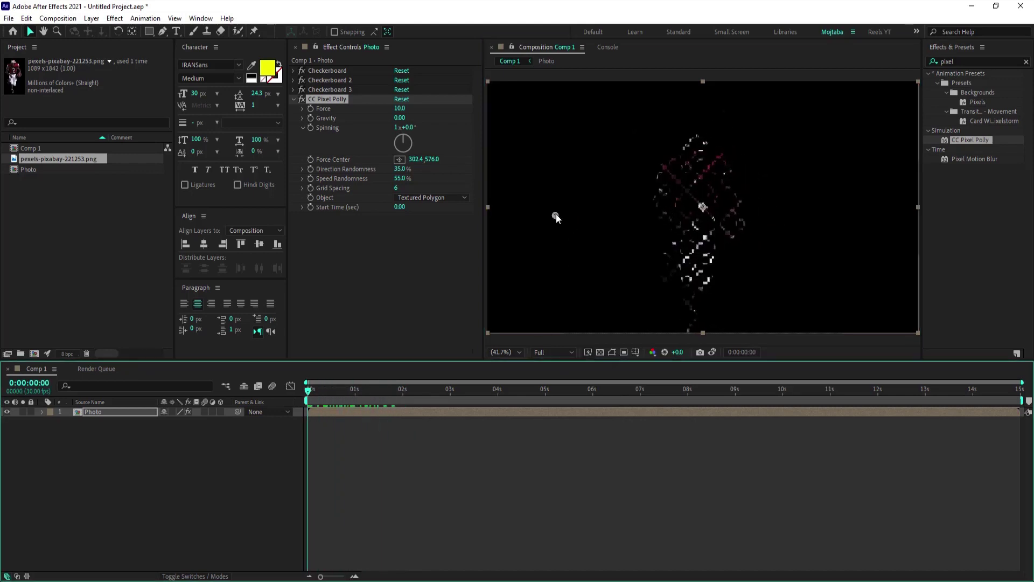
mouse_move(556, 215)
left_mouse_down()
mouse_move(691, 310)
mouse_move(703, 334)
left_mouse_up()
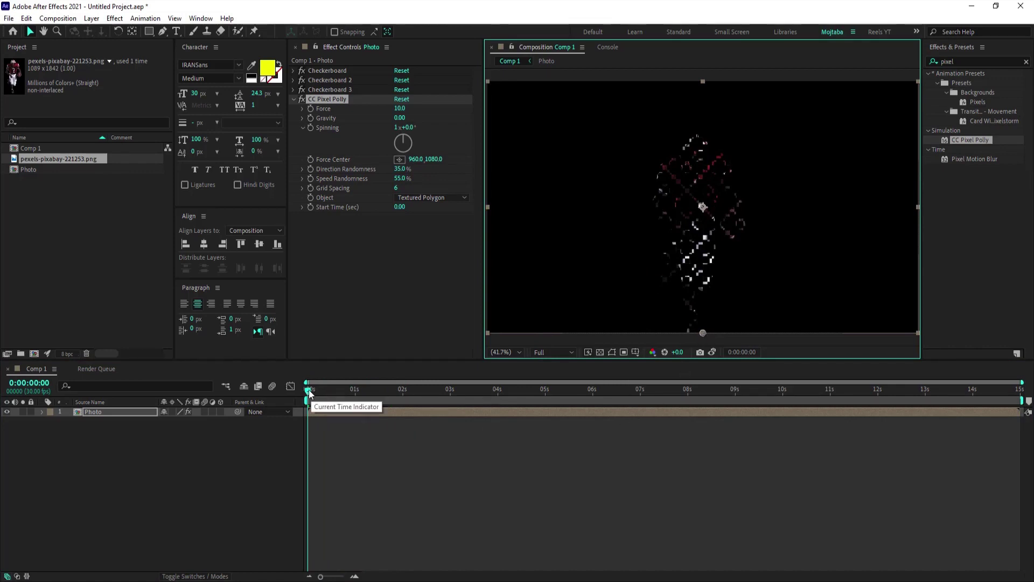
left_click_drag(323, 397, 318, 397)
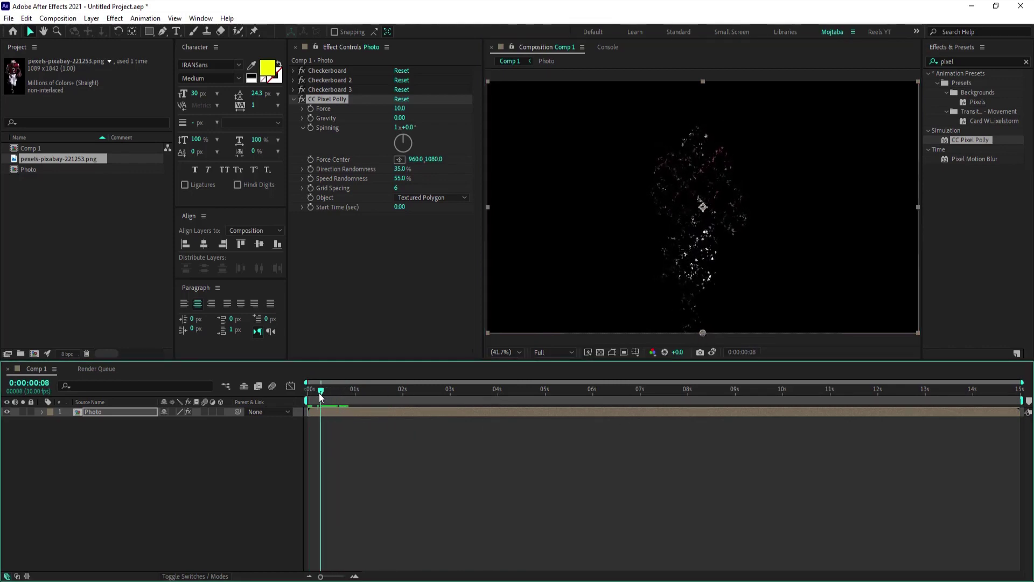
mouse_move(434, 159)
left_mouse_down()
mouse_move(490, 166)
mouse_move(78, 192)
mouse_move(400, 199)
left_mouse_up()
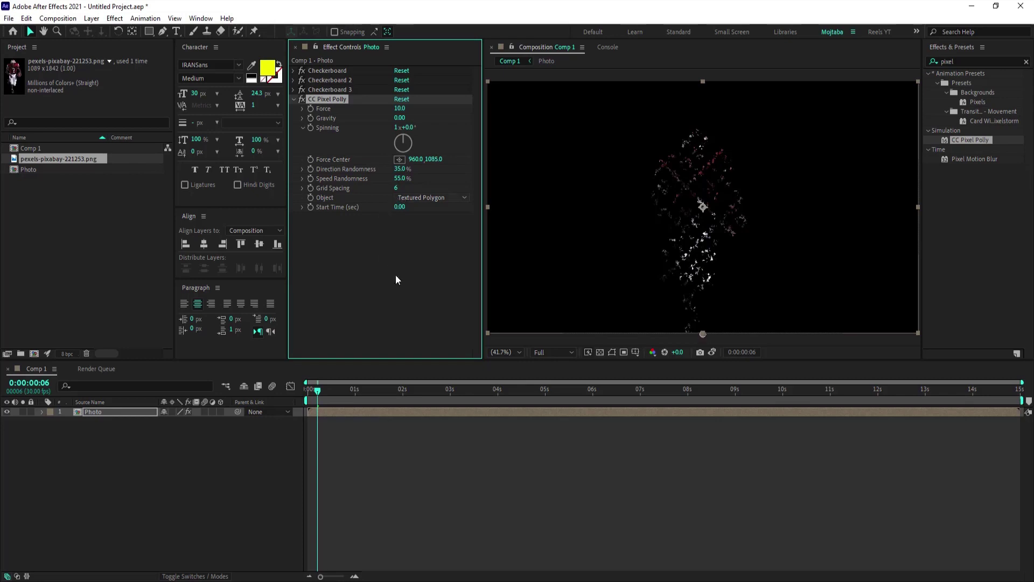
left_click(343, 389)
left_click_drag(351, 394, 312, 396)
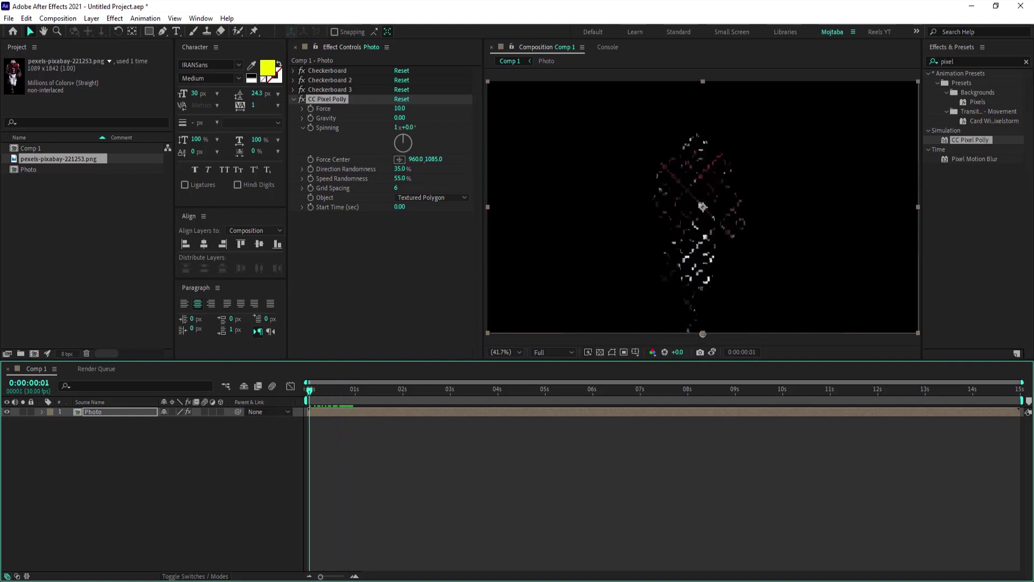
- Apply Stylize > Glow to the Photo layer with Glow Threshold at 67.8%
left_click(1026, 62)
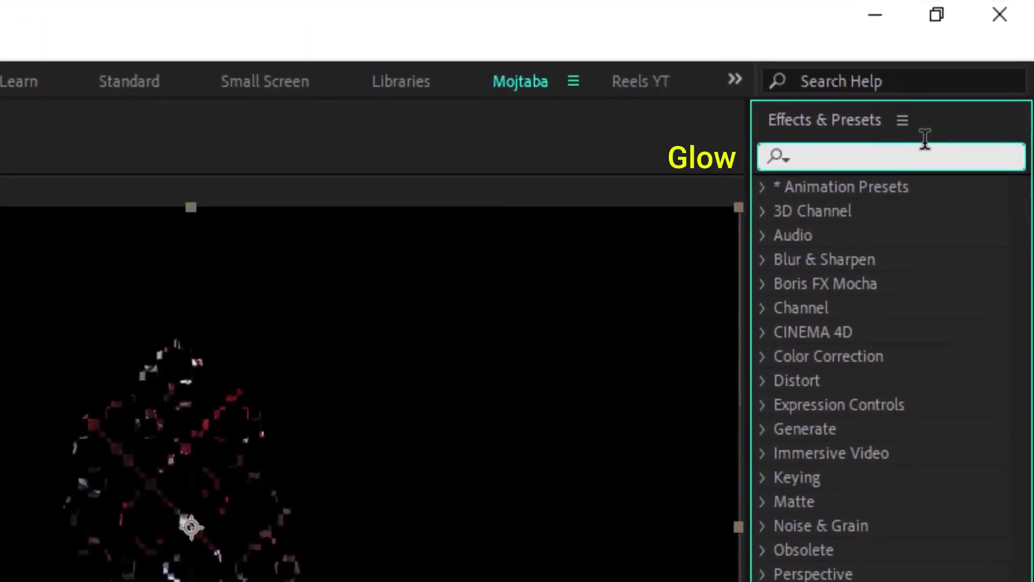
type("glow")
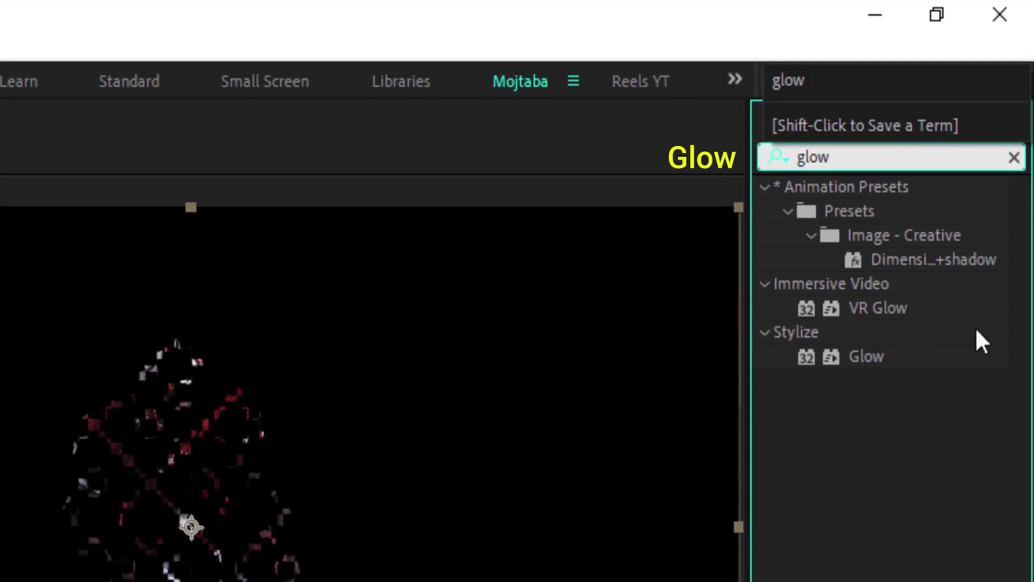
double_click(881, 357)
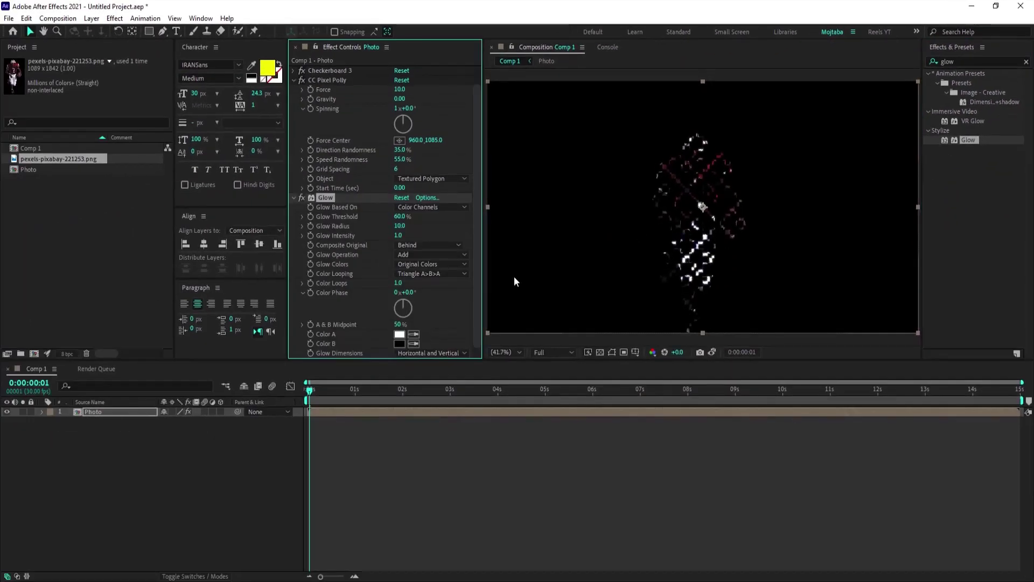
mouse_move(400, 216)
left_mouse_down()
mouse_move(415, 218)
mouse_move(396, 225)
left_mouse_up()
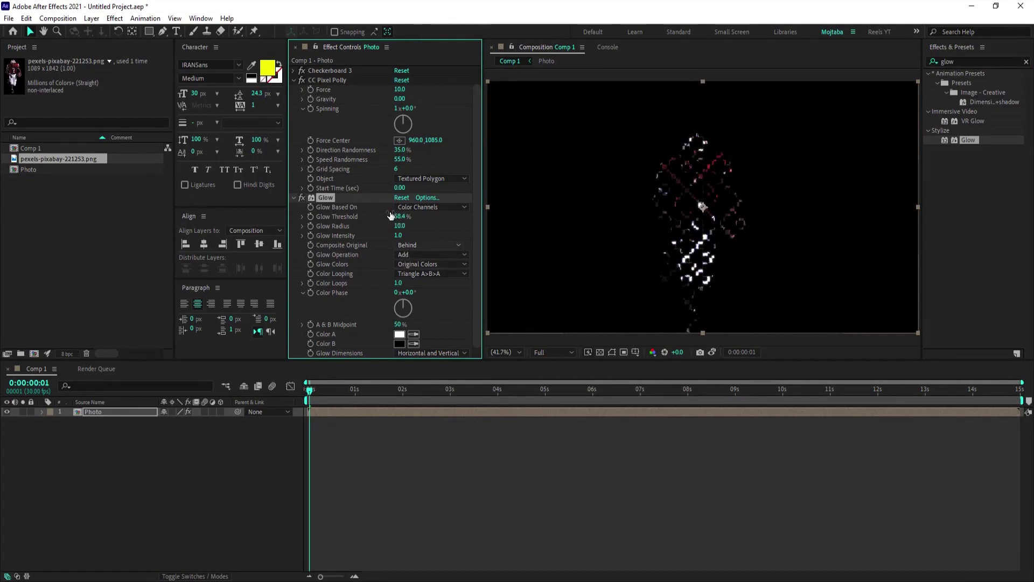
left_click(293, 199)
left_click(357, 454)
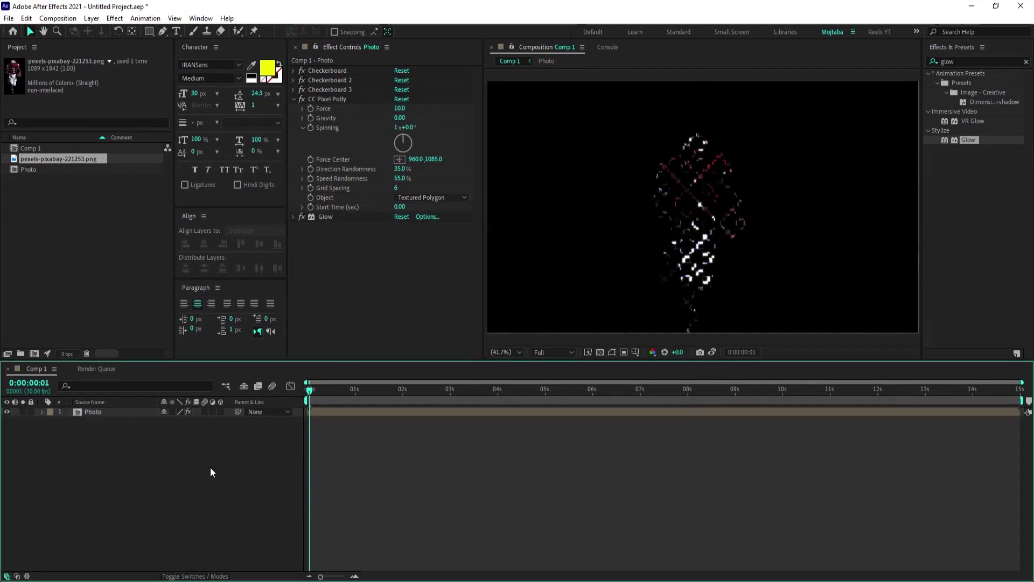
- Keyframe Photo's opacity from 100% at 0:00:00:23 to 0% at 0:00:01:22
left_click(102, 413)
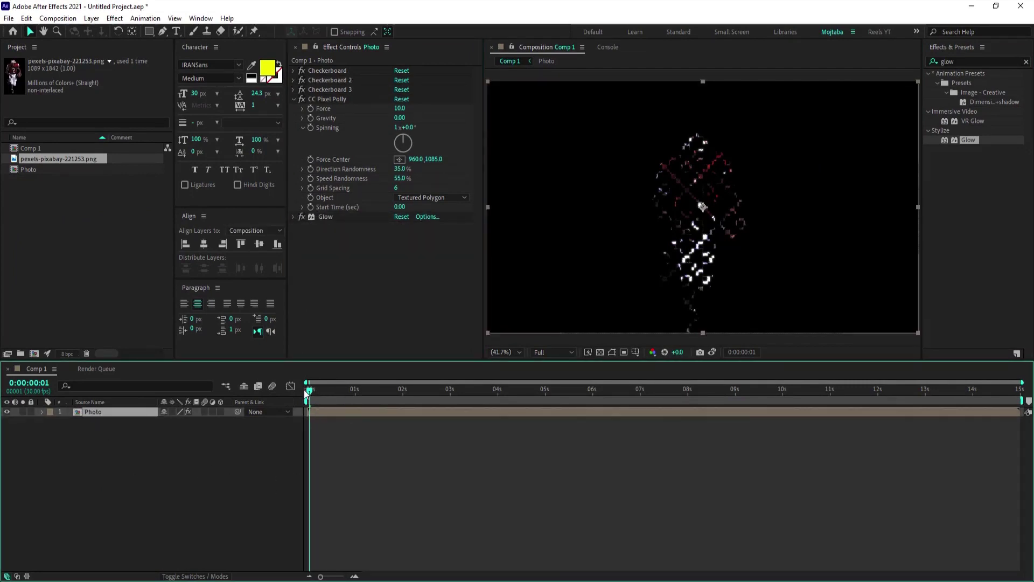
left_click_drag(305, 393, 342, 401)
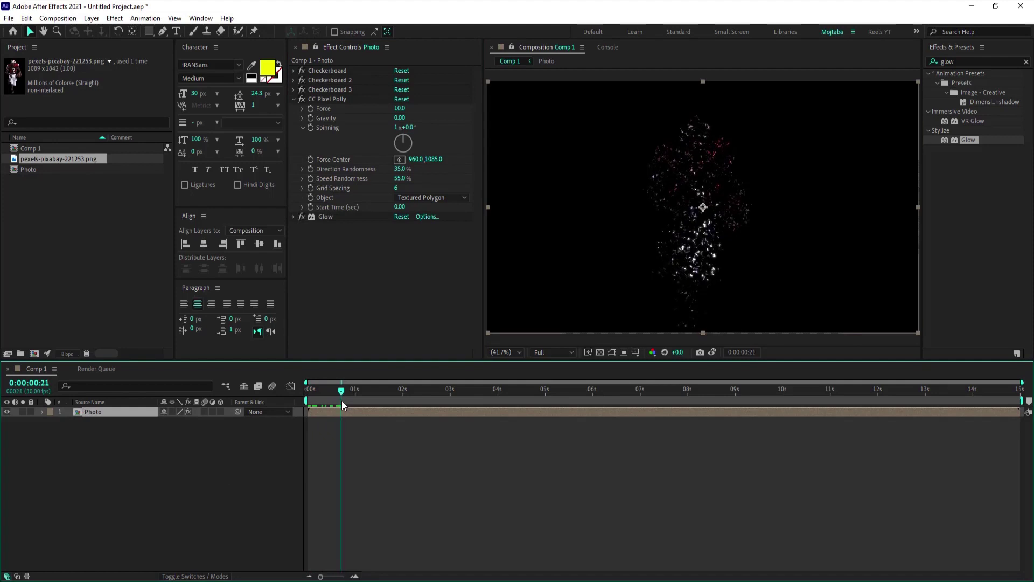
left_click_drag(342, 402, 345, 404)
key("t")
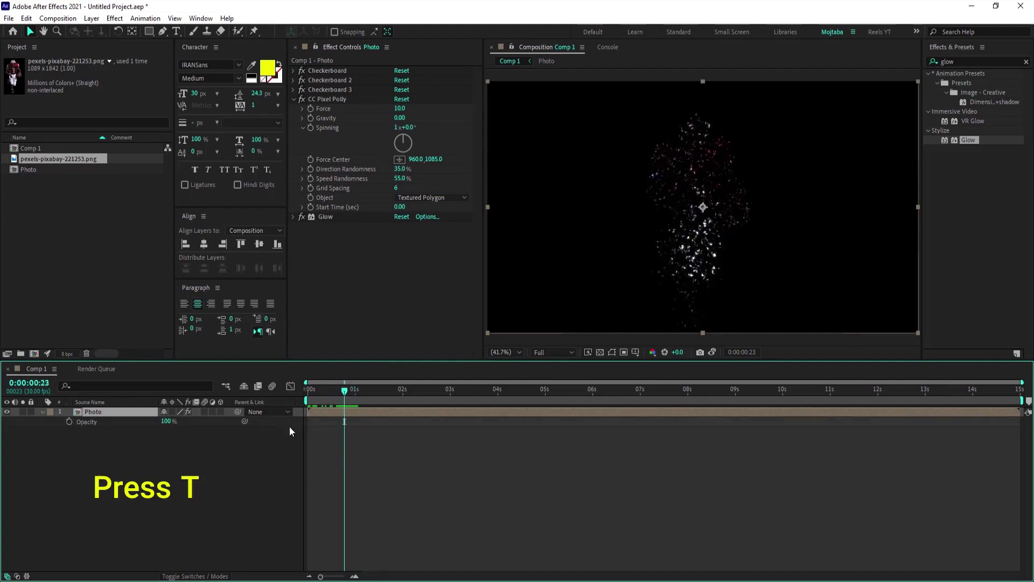
left_click(69, 421)
left_click_drag(347, 390, 393, 402)
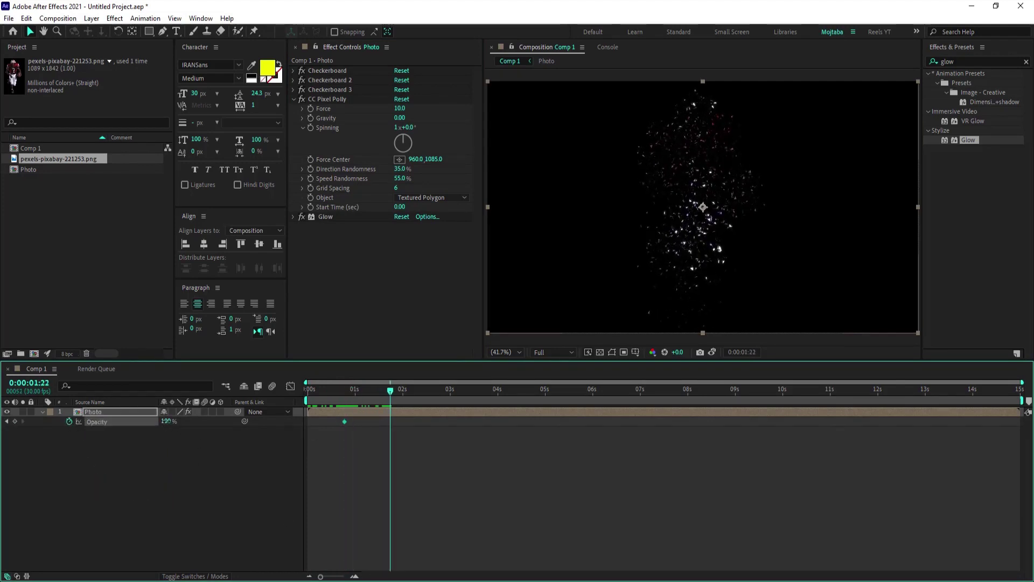
left_click_drag(166, 421, 103, 421)
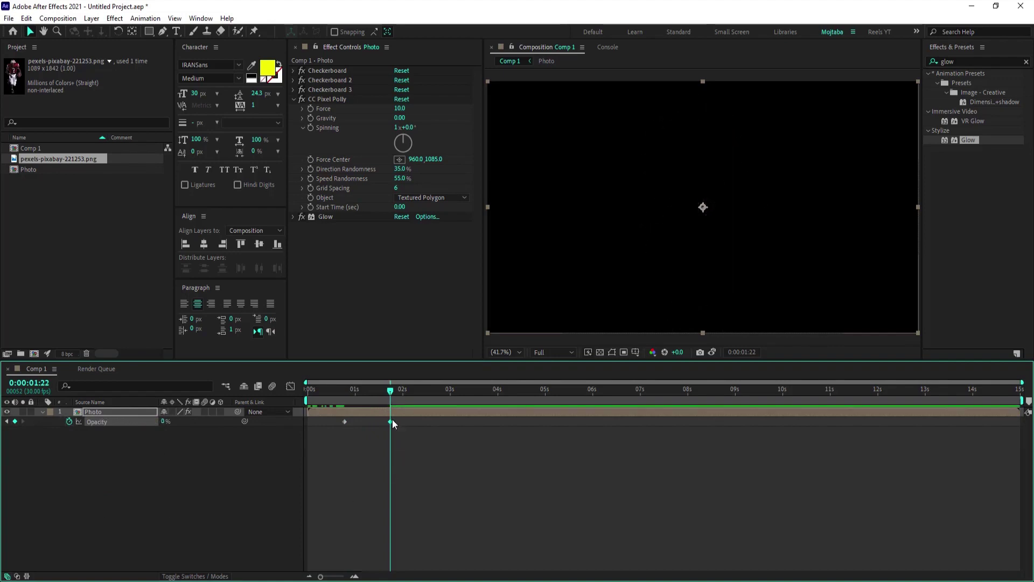
left_click_drag(384, 395, 238, 396)
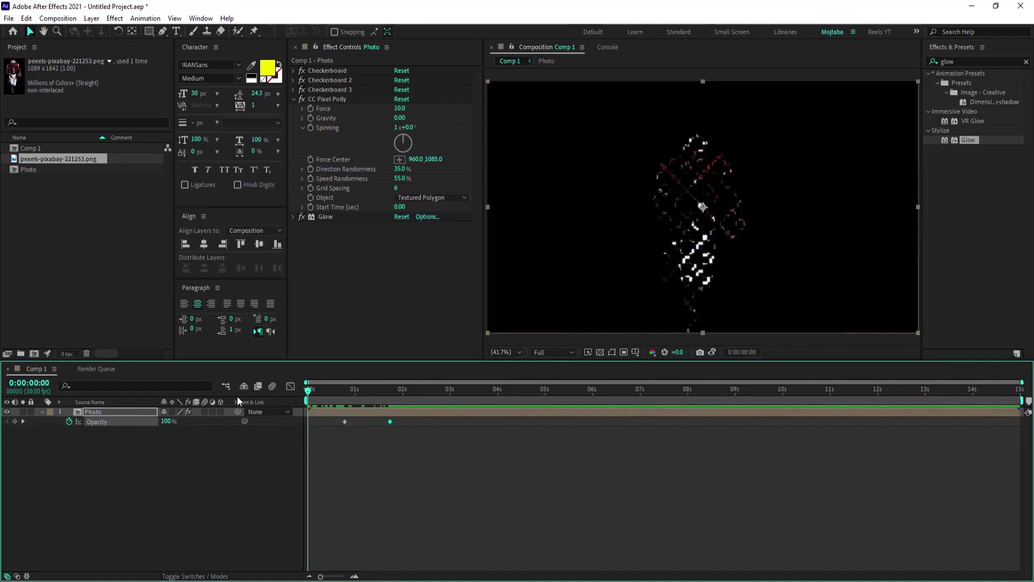
left_click(125, 429)
left_click(118, 412)
- Pre-compose the Photo layer into a new composition named Pixel
right_click(118, 413)
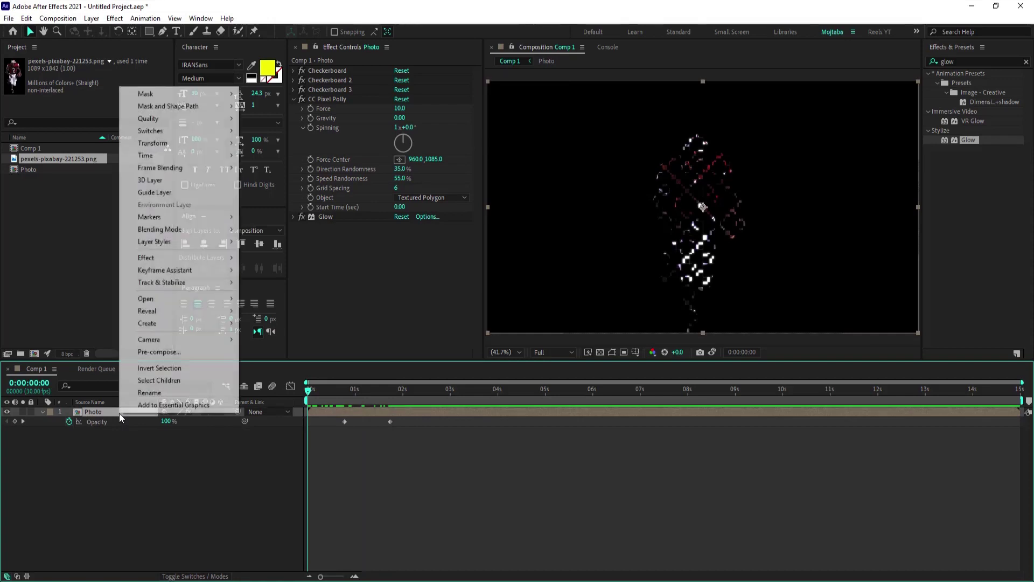
left_click(159, 353)
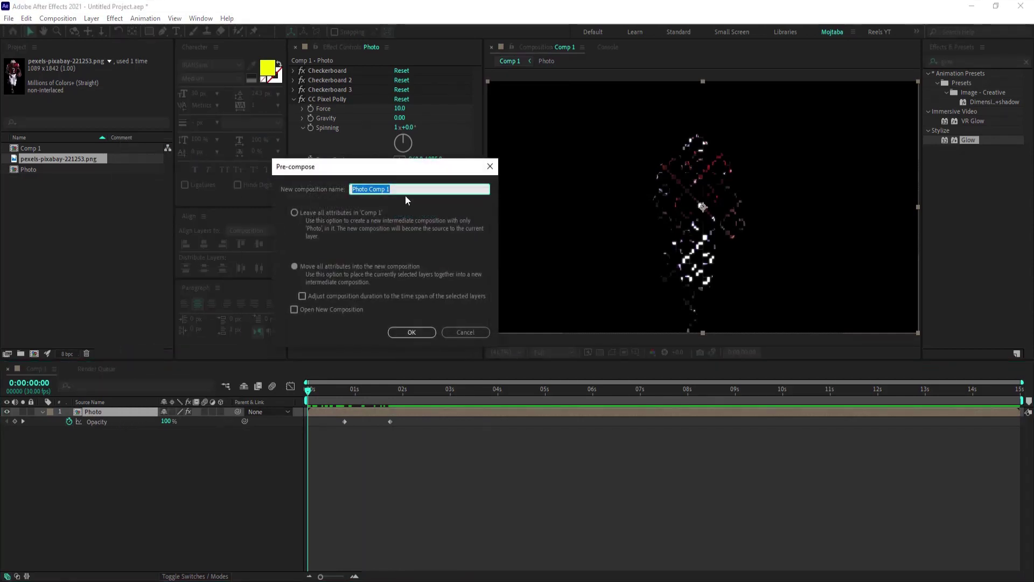
type("Pi")
type("xel")
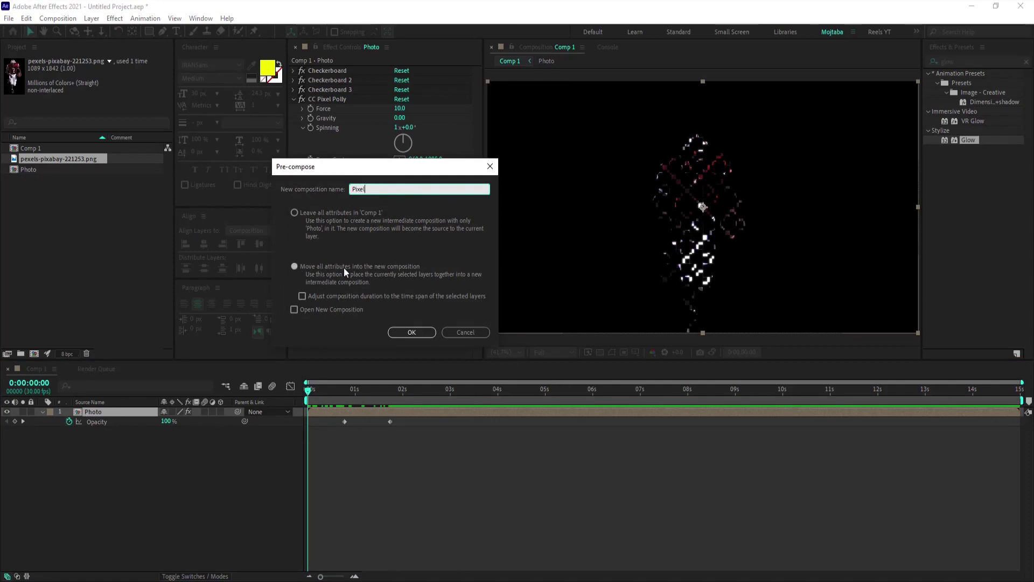
left_click(412, 332)
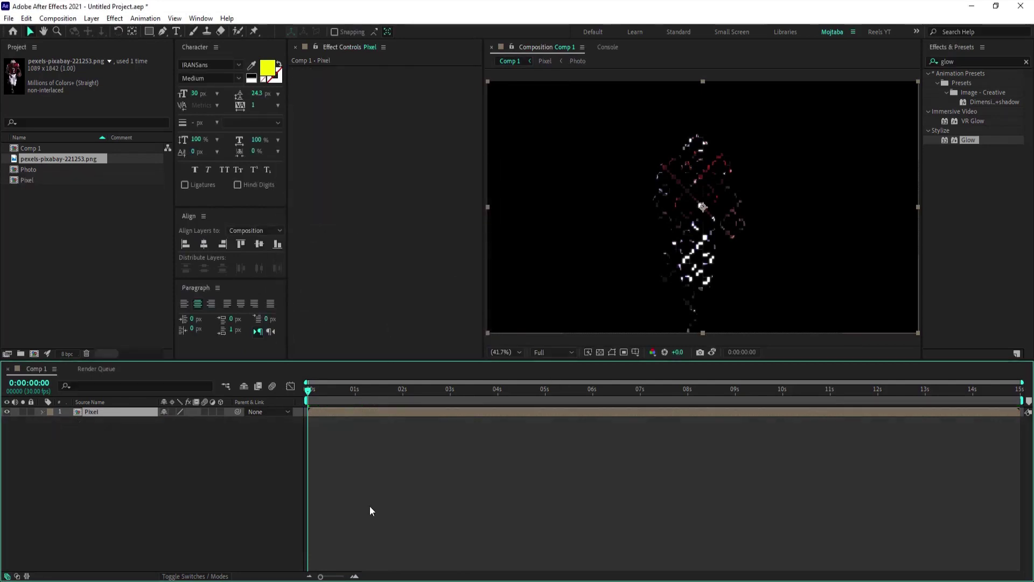
- Duplicate the Pixel layer and show the top copy's Opacity property
left_click(141, 449)
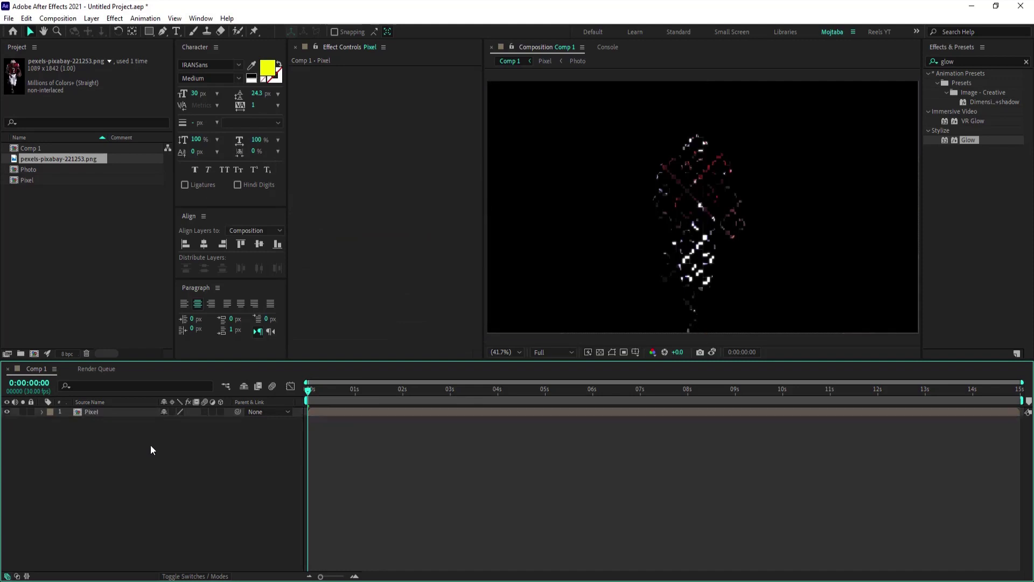
left_click(131, 412)
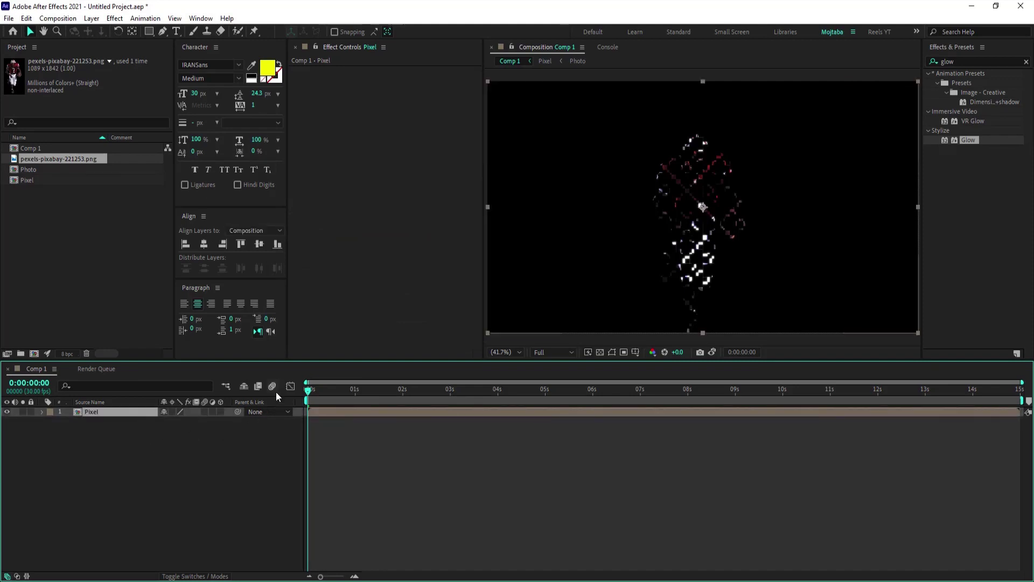
mouse_move(308, 390)
left_mouse_down()
mouse_move(410, 396)
mouse_move(257, 401)
left_mouse_up()
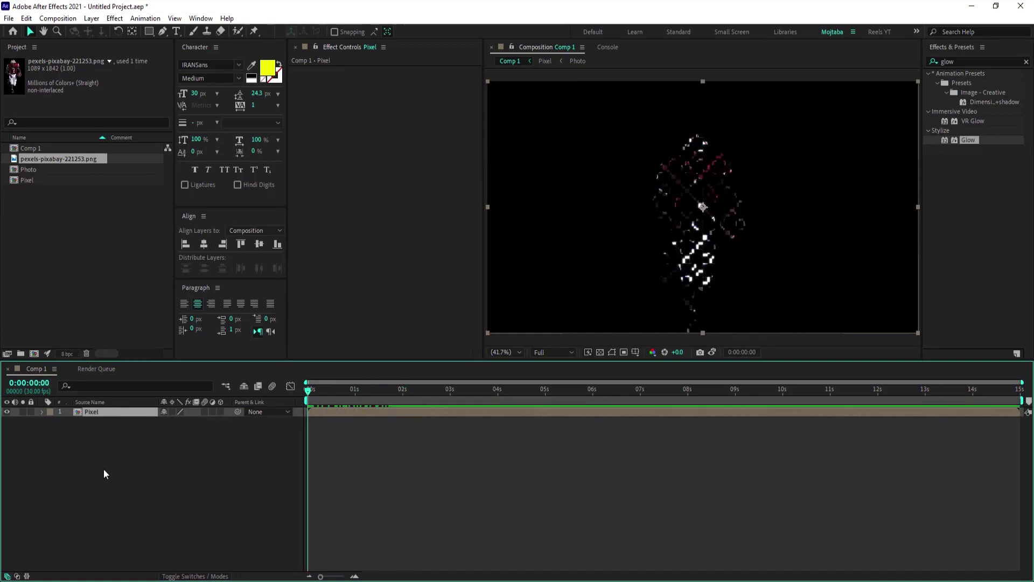
key("ctrl+d")
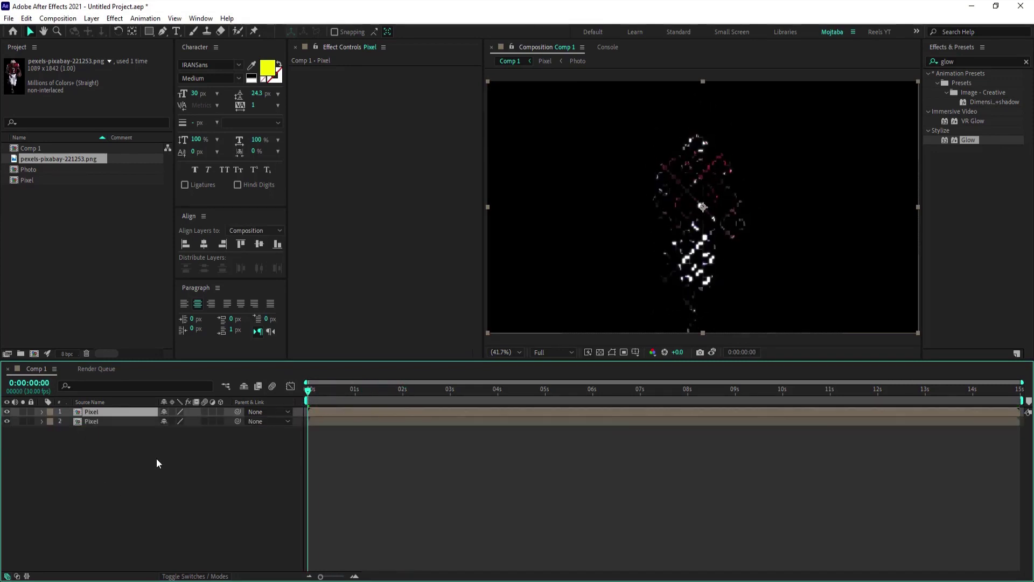
key("t")
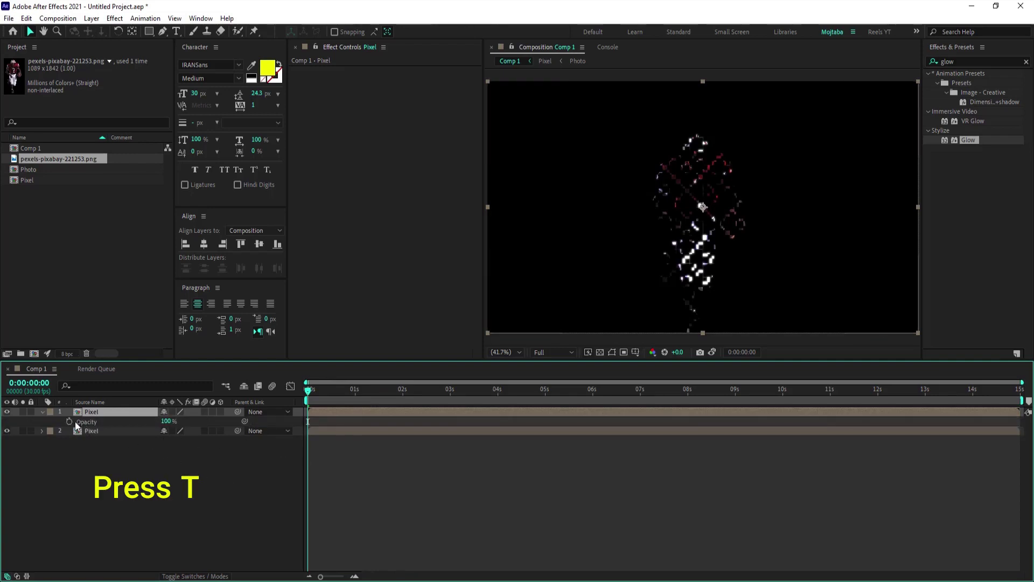
- Keyframe the top Pixel layer's Opacity from 0% at 0:00:00:00 to 80% at 0:00:00:24
left_click(69, 422)
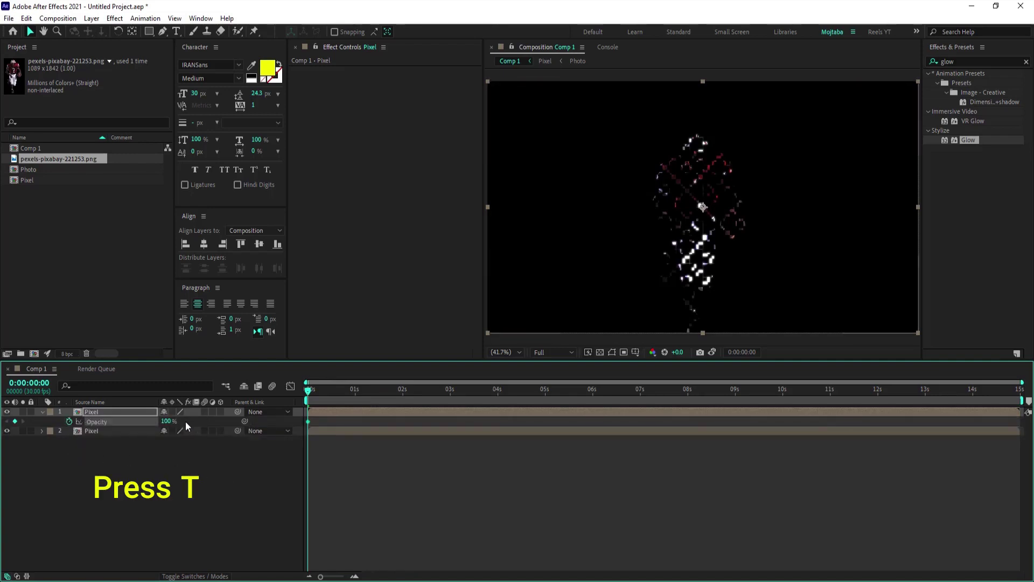
left_click_drag(167, 426, 107, 426)
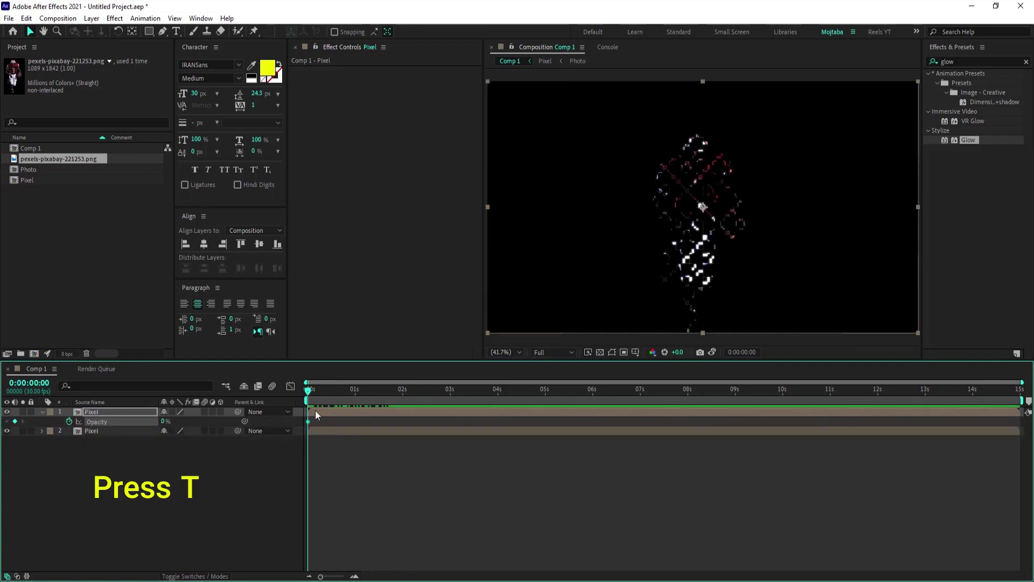
left_click_drag(308, 397, 347, 404)
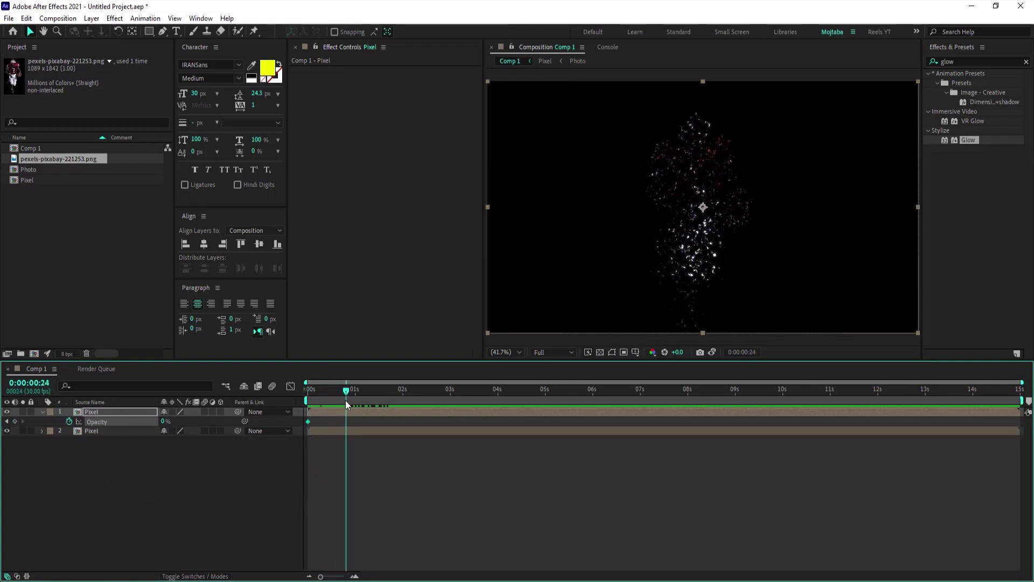
left_click_drag(164, 423, 212, 420)
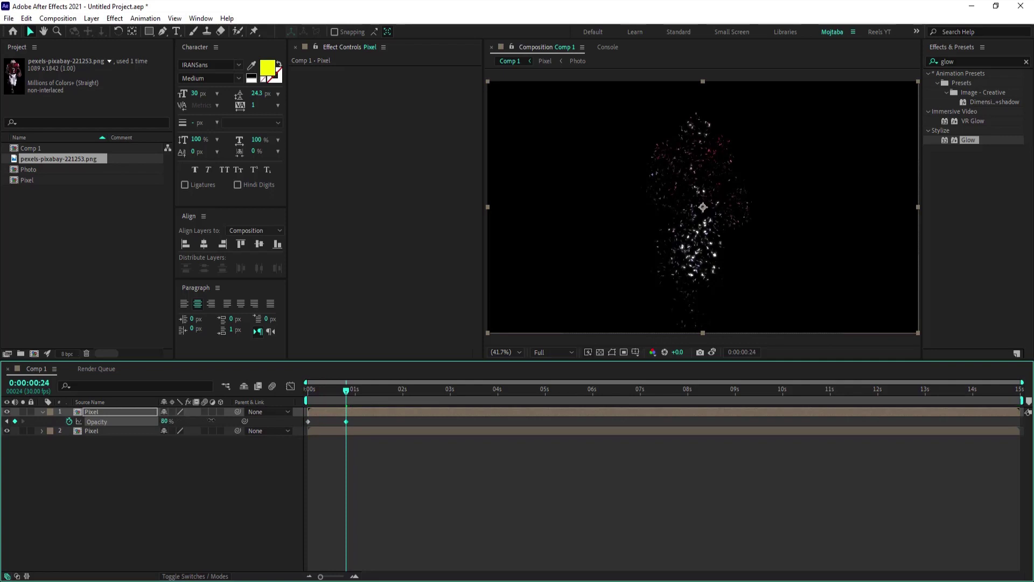
left_click(260, 476)
left_click_drag(348, 390, 277, 409)
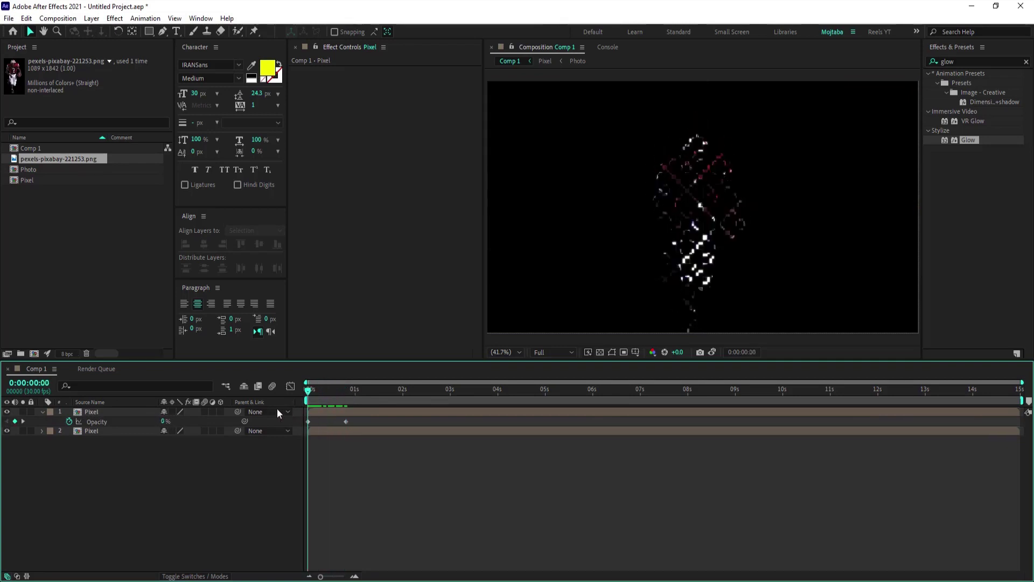
left_click(43, 412)
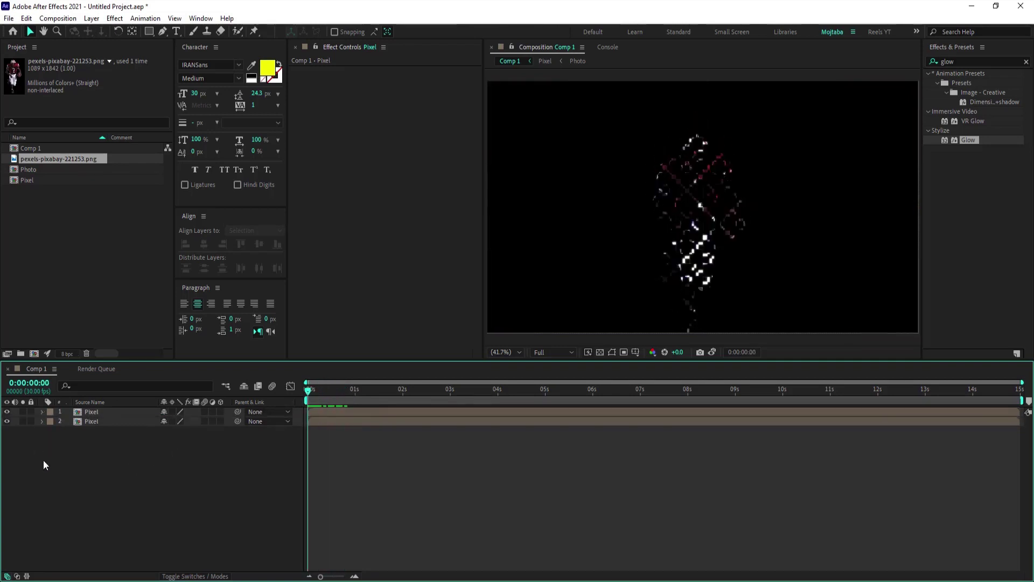
- Delay the top Pixel layer, then duplicate and stagger copies starting near 2s, 2.5s and 3s
left_click(135, 414)
left_click_drag(330, 415, 367, 413)
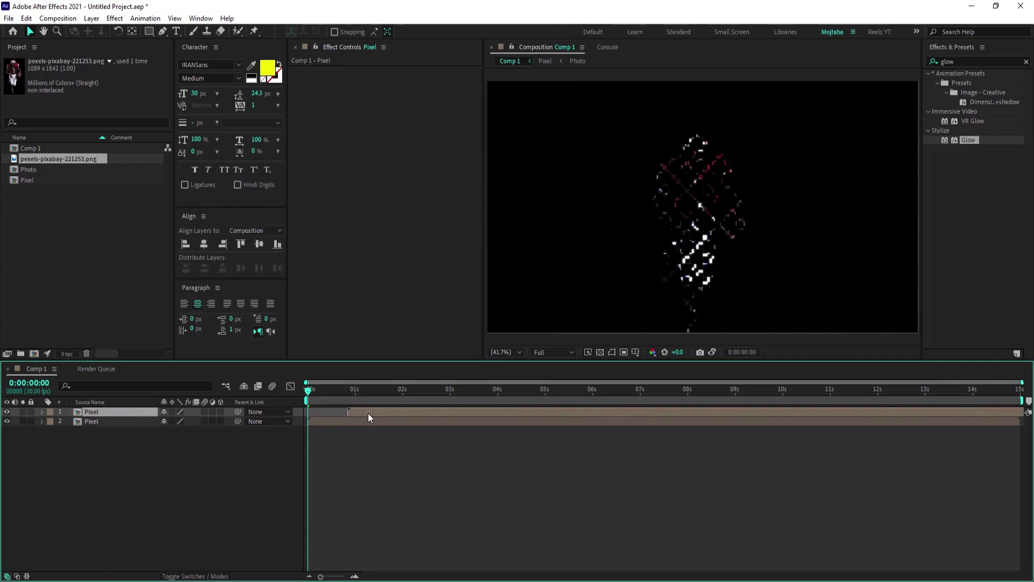
left_click(139, 451)
left_click(120, 412)
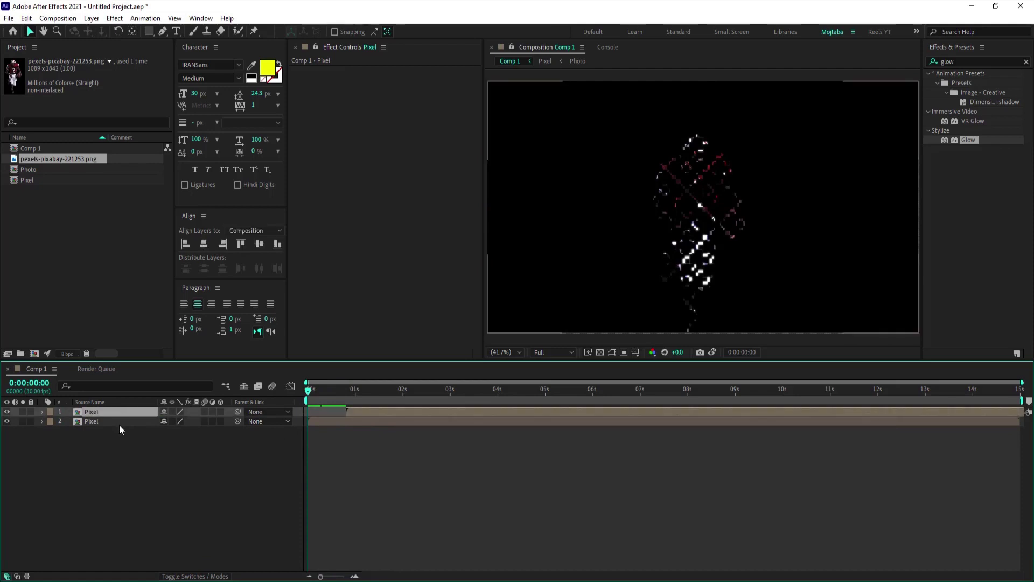
key("ctrl+d")
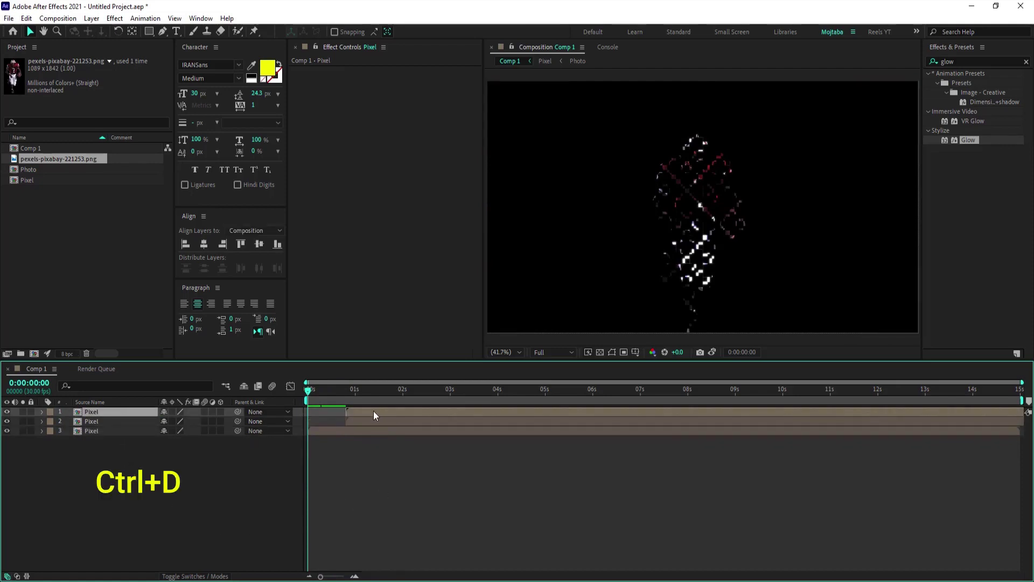
left_click_drag(376, 413, 406, 412)
key("ctrl+d")
left_click_drag(424, 414, 444, 410)
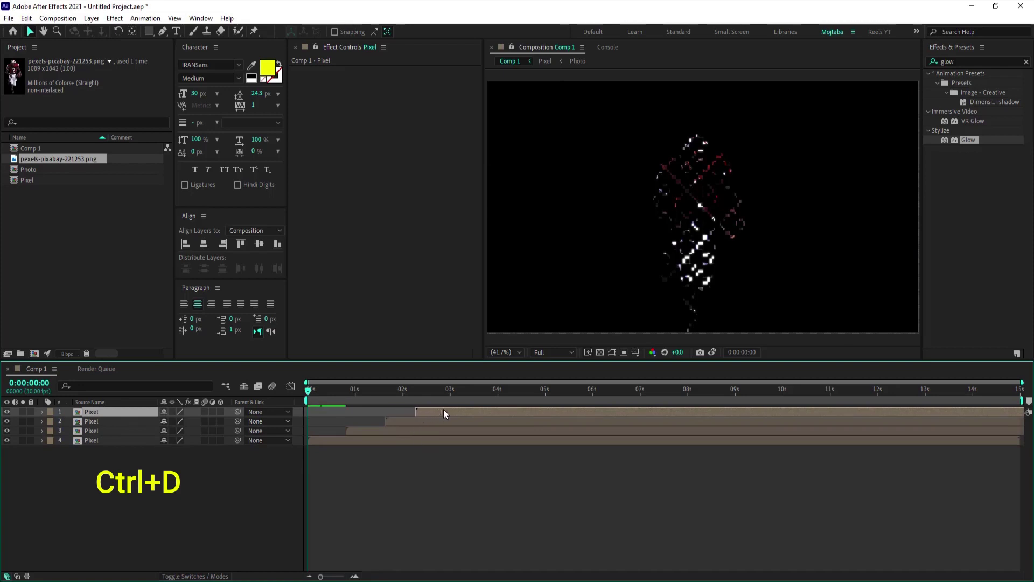
key("ctrl+d")
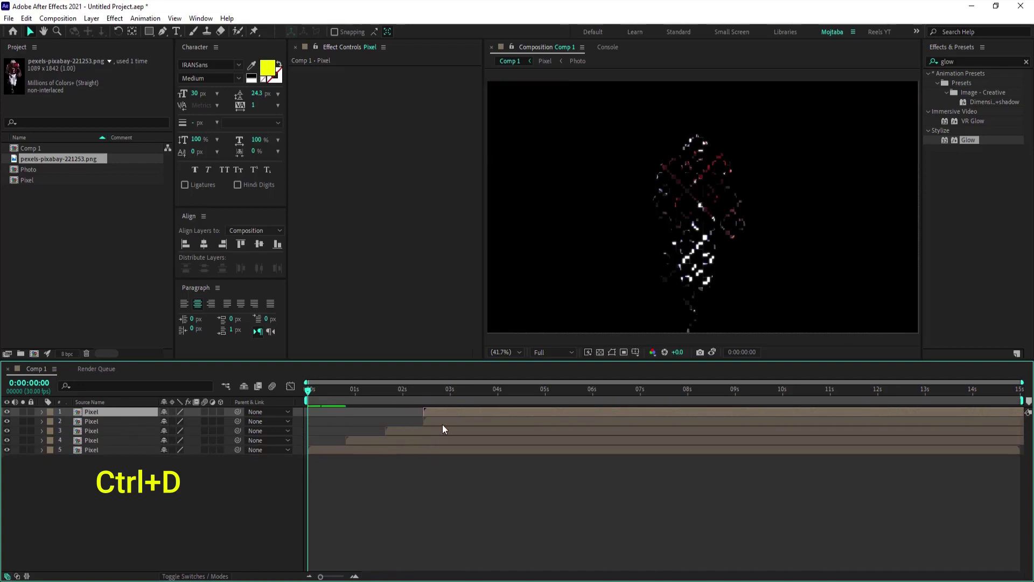
left_click_drag(444, 413, 526, 412)
- Keep duplicating the top Pixel layer, delaying copies to start near 4.8s, 5.4s and 6s
key("ctrl+d")
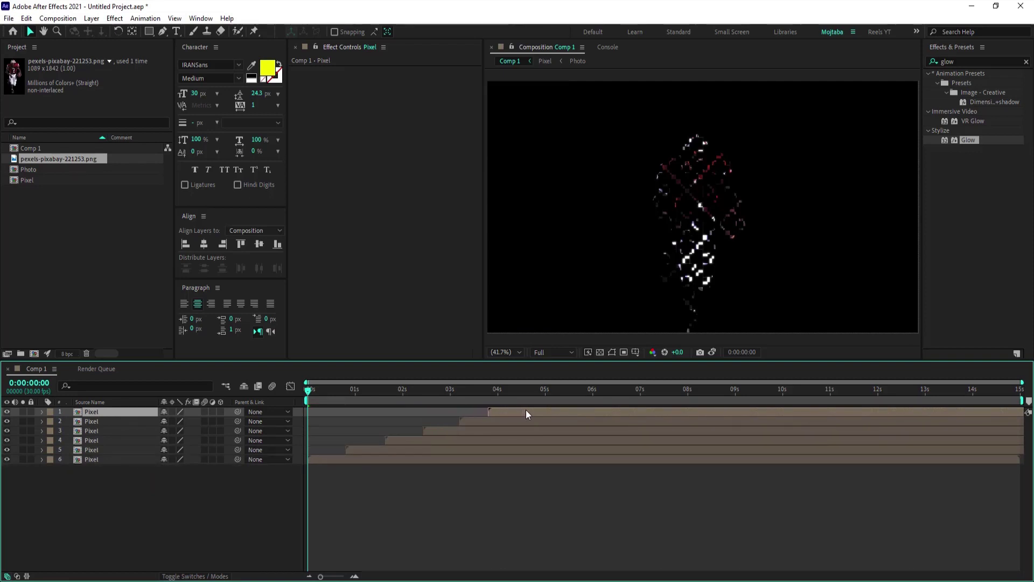
key("ctrl+d")
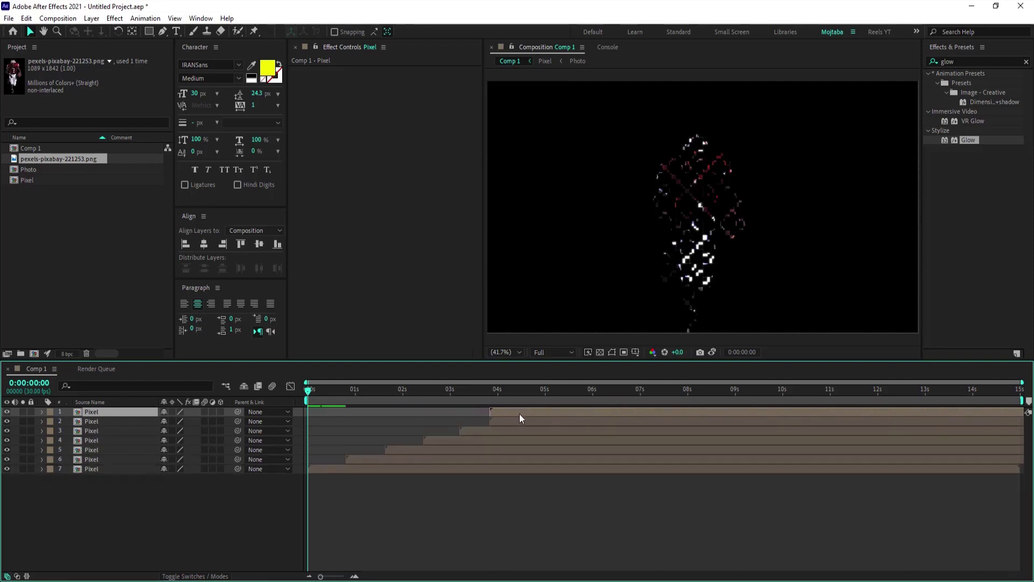
left_click_drag(520, 418, 557, 411)
key("ctrl+d")
left_click_drag(564, 415, 591, 411)
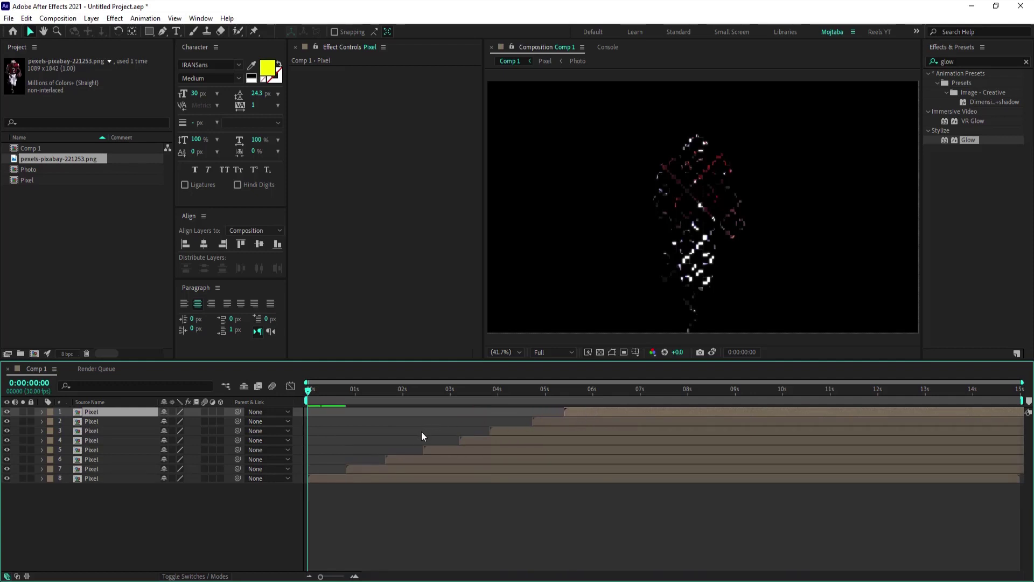
key("ctrl+d")
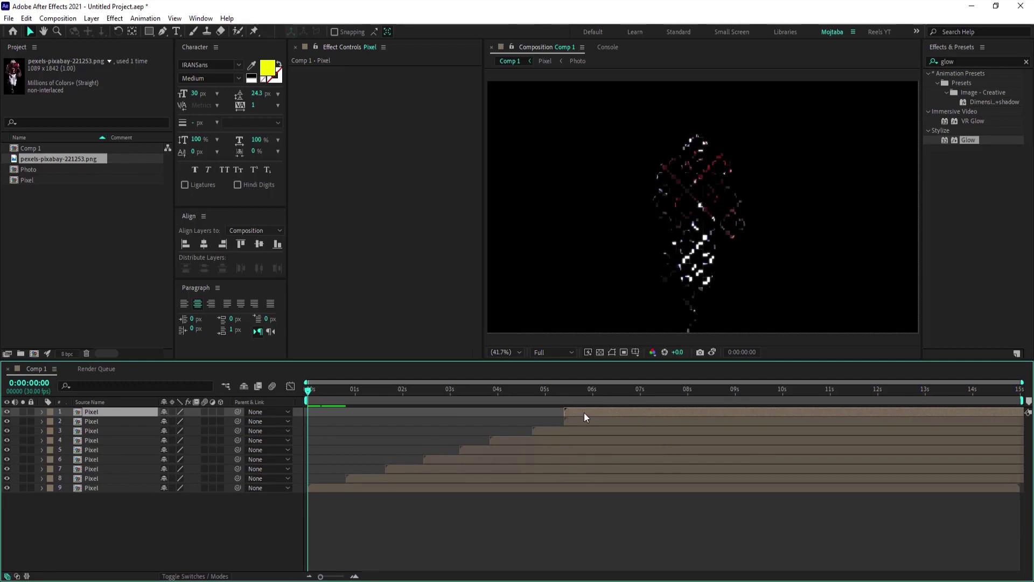
left_click_drag(586, 417, 824, 415)
key("ctrl+d")
key("ctrl+d")
key("ctrl+d")
key("ctrl+d")
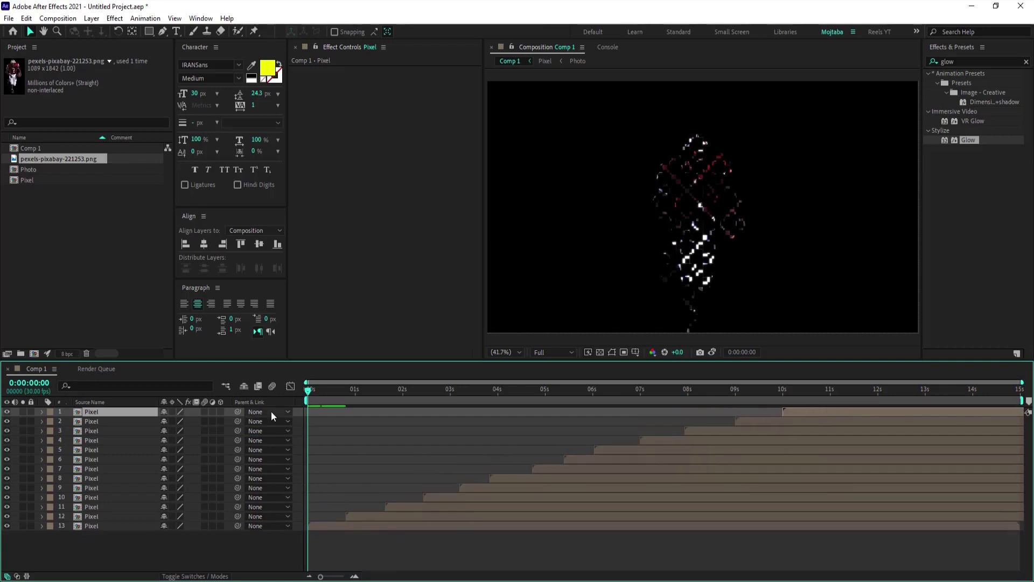
left_click_drag(309, 398, 670, 451)
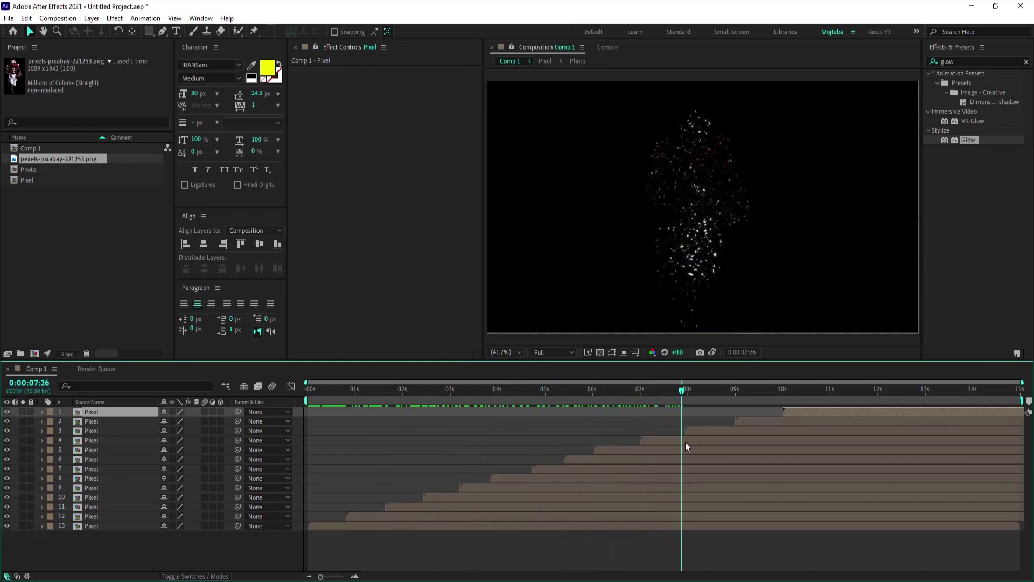
mouse_move(670, 451)
left_mouse_down()
mouse_move(777, 445)
mouse_move(266, 479)
left_mouse_up()
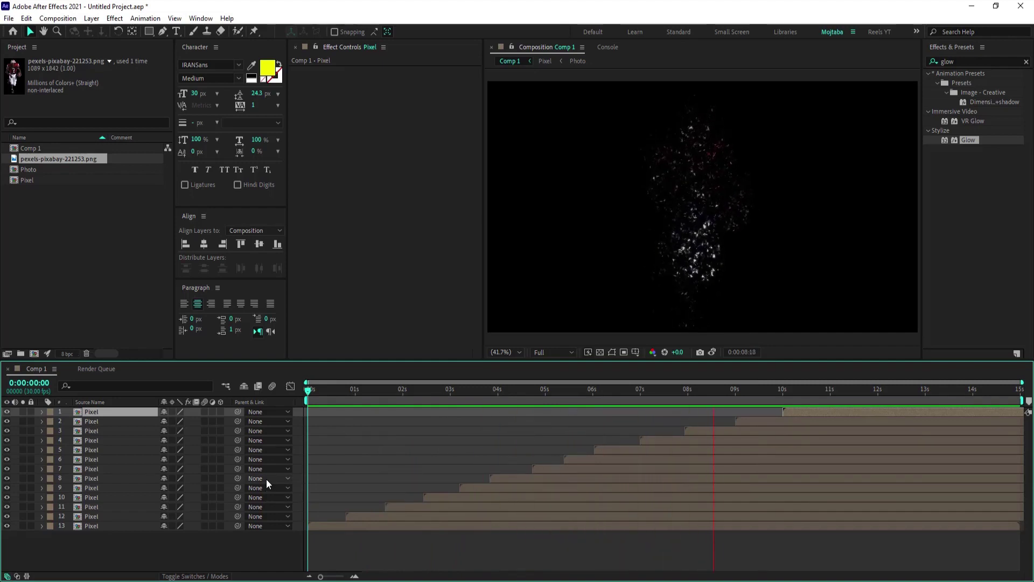
key("space")
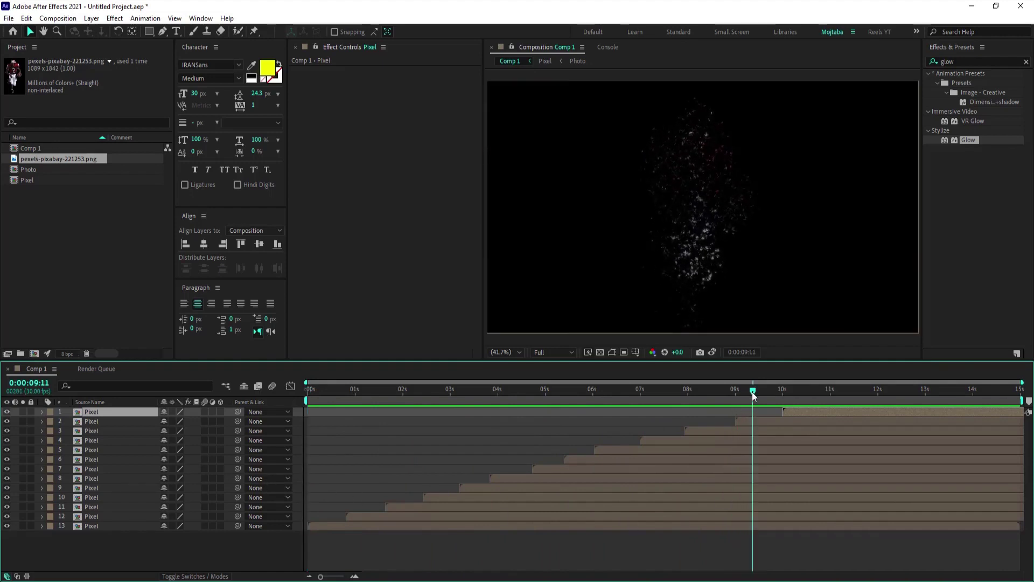
left_click_drag(752, 392, 244, 436)
left_click(78, 225)
left_click(74, 163)
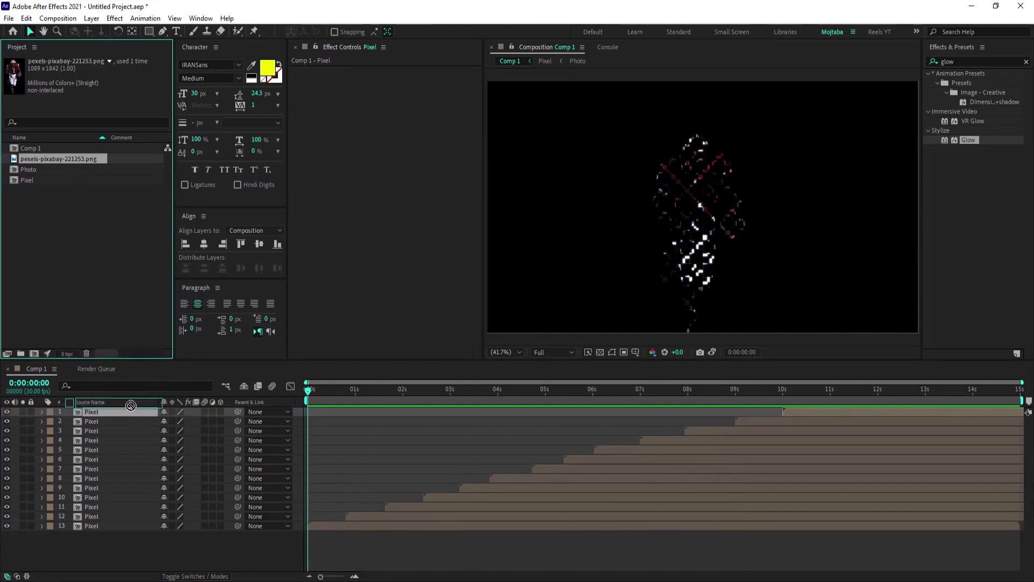
- Add pexels-pixabay-221253.png as the top layer, scale it down twice and lower it in the frame
left_click_drag(60, 159, 81, 411)
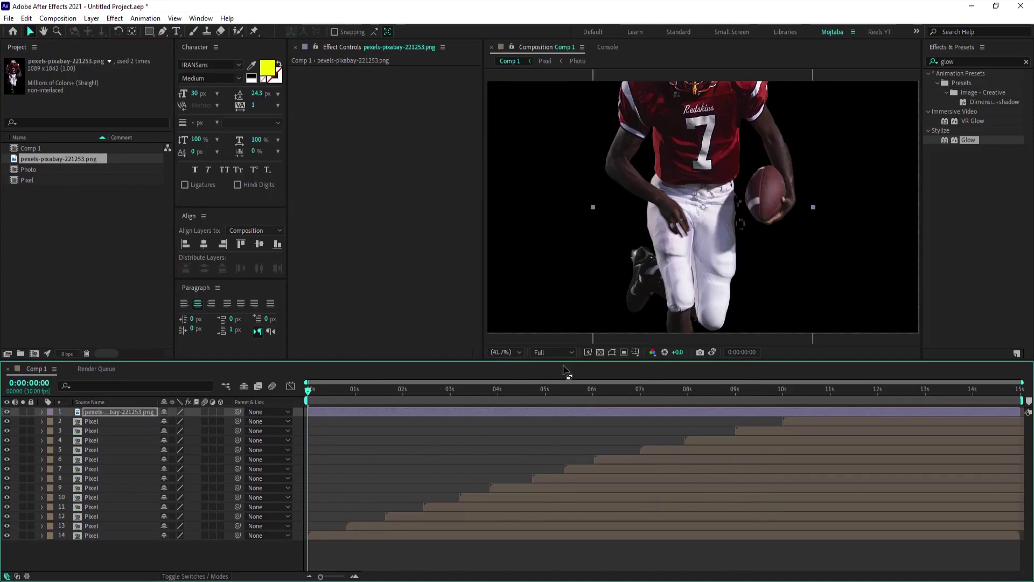
key("alt+shift+KP_Subtract")
key("alt+shift+KP_Subtract")
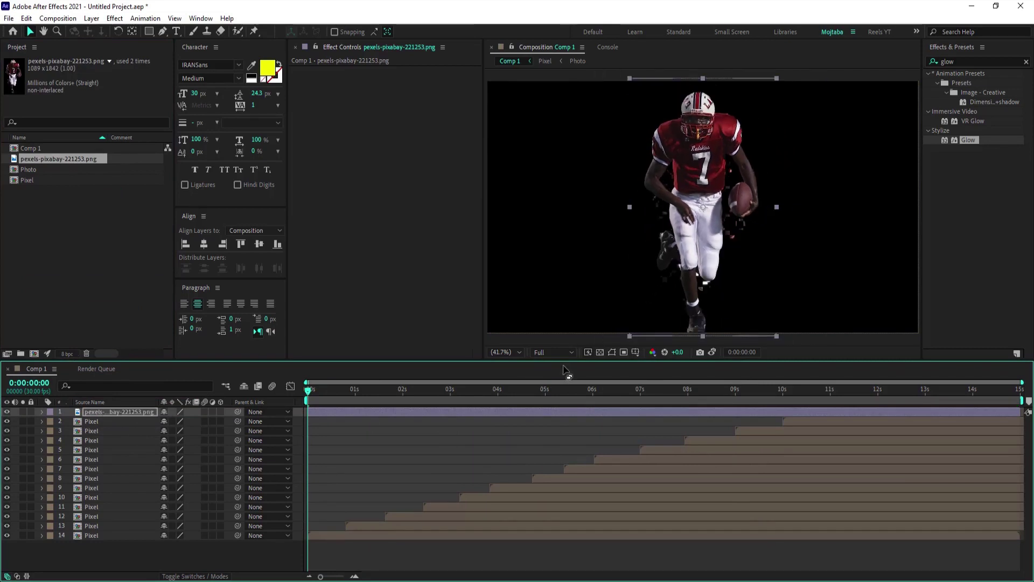
key("alt+shift+KP_Subtract")
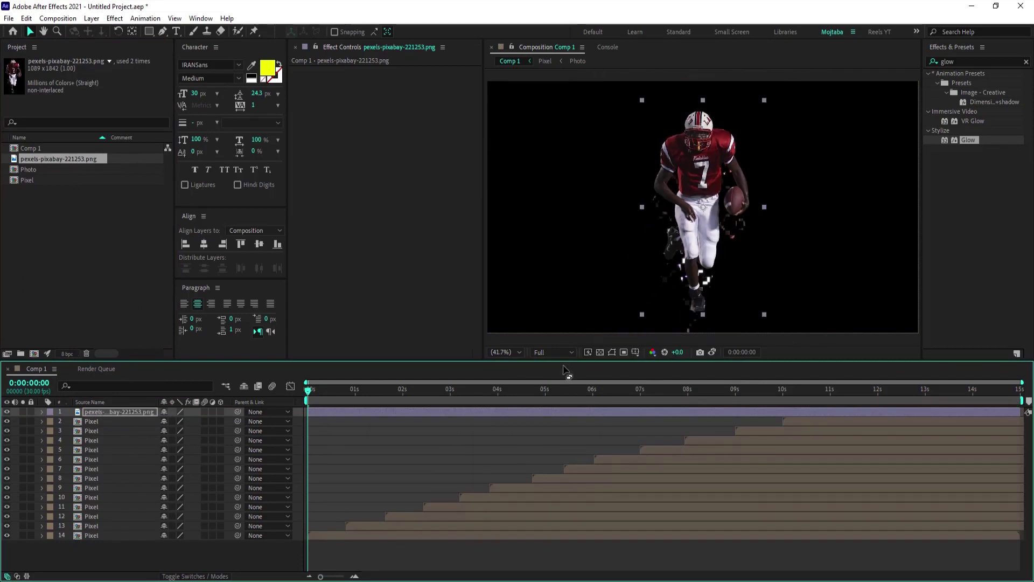
left_click_drag(695, 162, 691, 186)
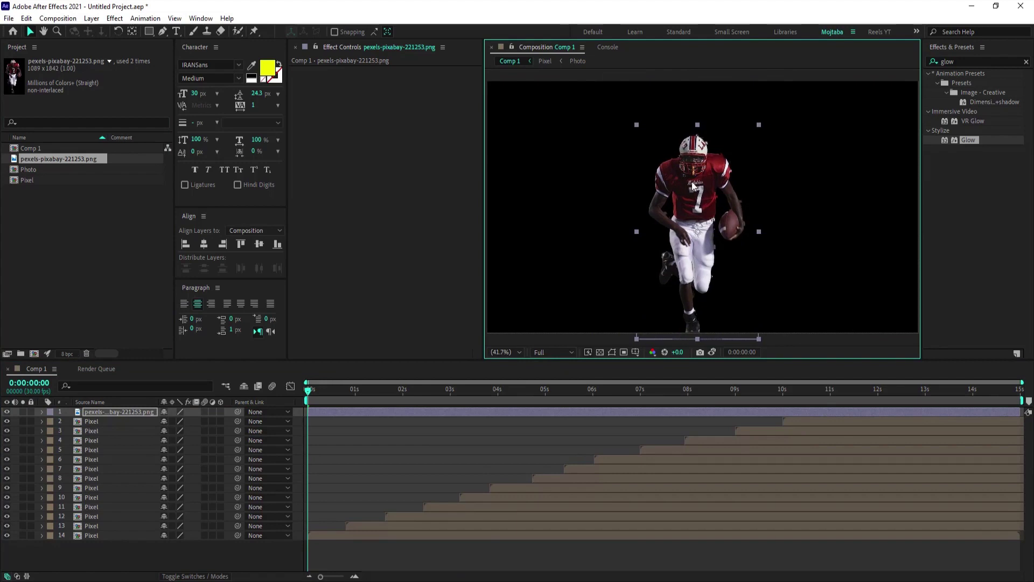
left_click(416, 290)
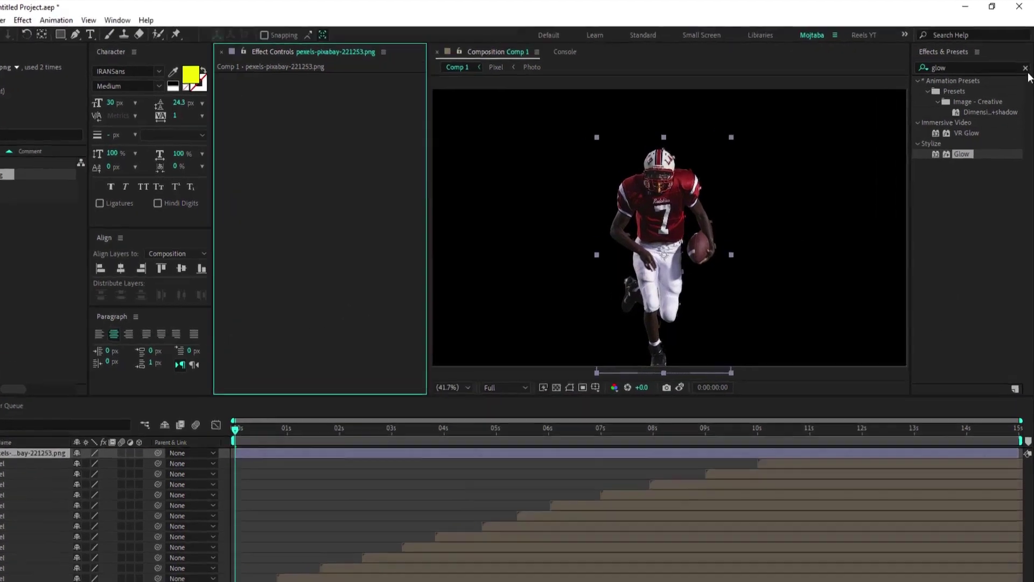
- Apply Curves to the photo, lifting highlights and darkening shadows into an S-curve, then preview
left_click(1026, 61)
type("c")
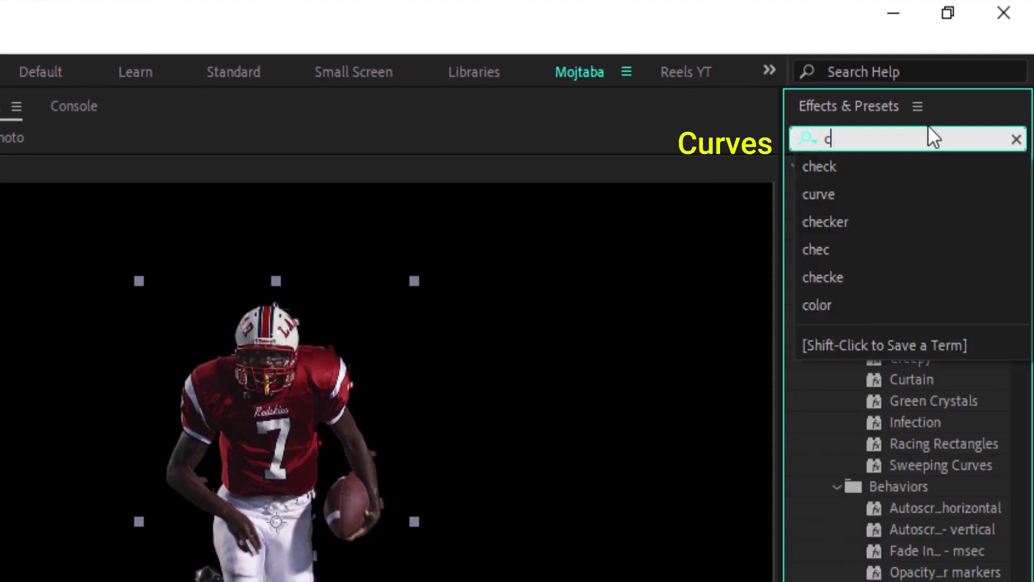
type("ur")
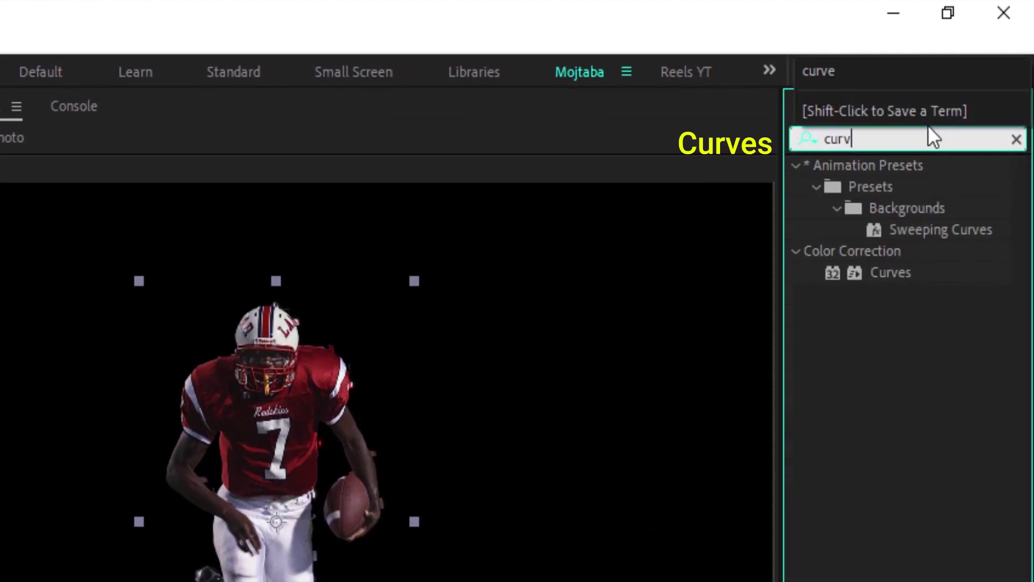
type("v")
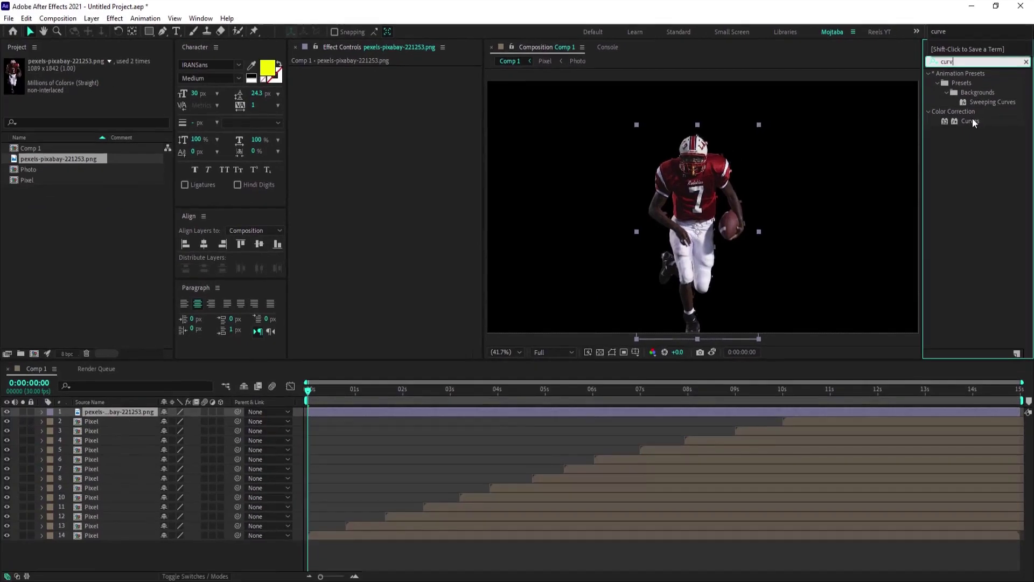
double_click(970, 121)
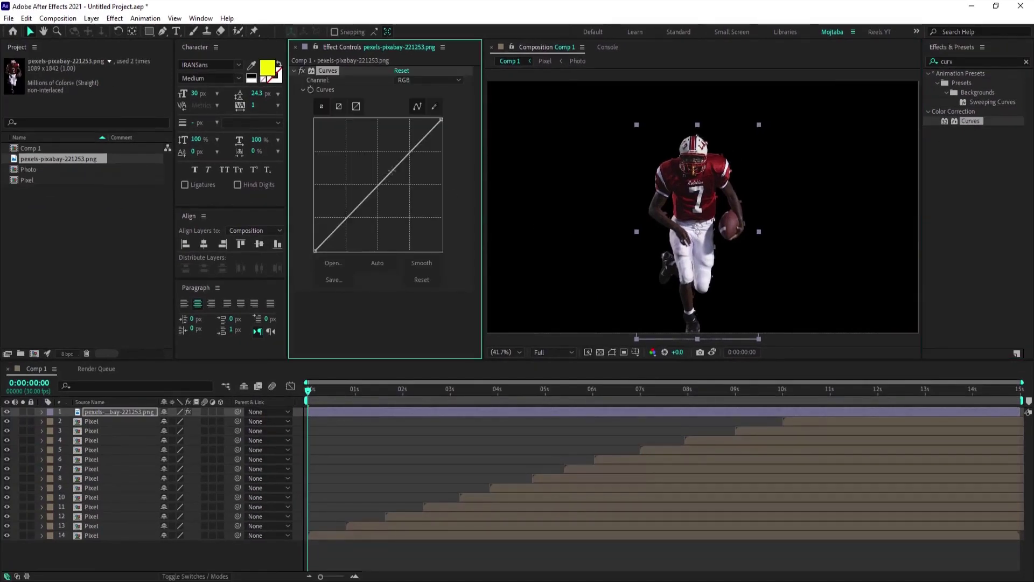
left_click_drag(410, 153, 406, 147)
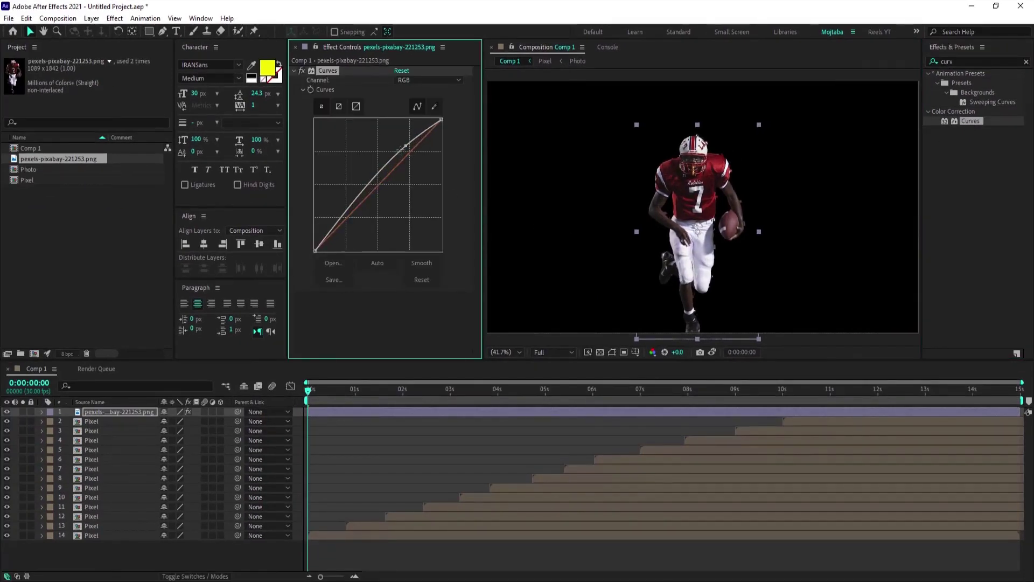
left_click_drag(367, 189, 354, 216)
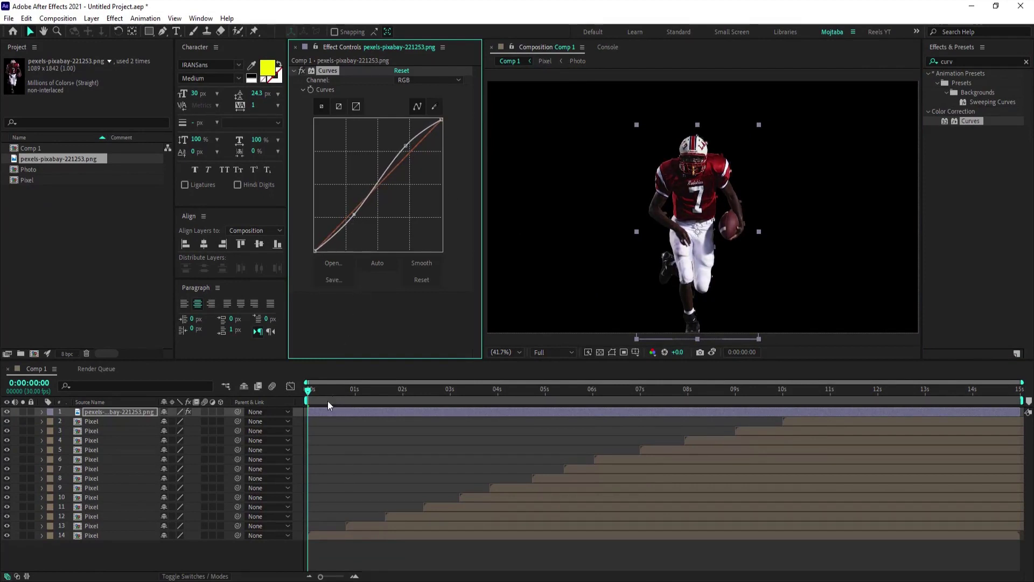
key("space")
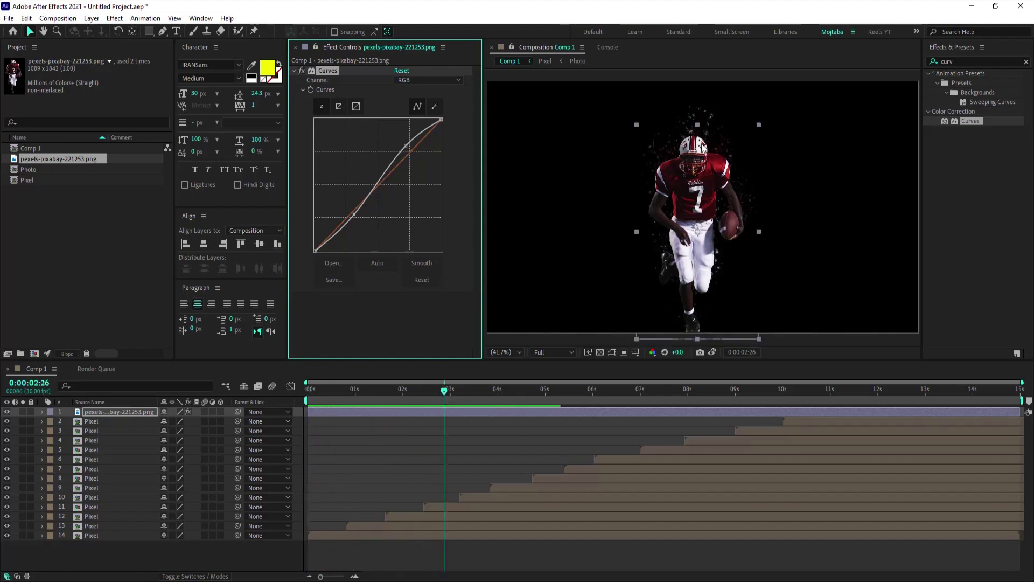
scroll(706, 142, "up", 3)
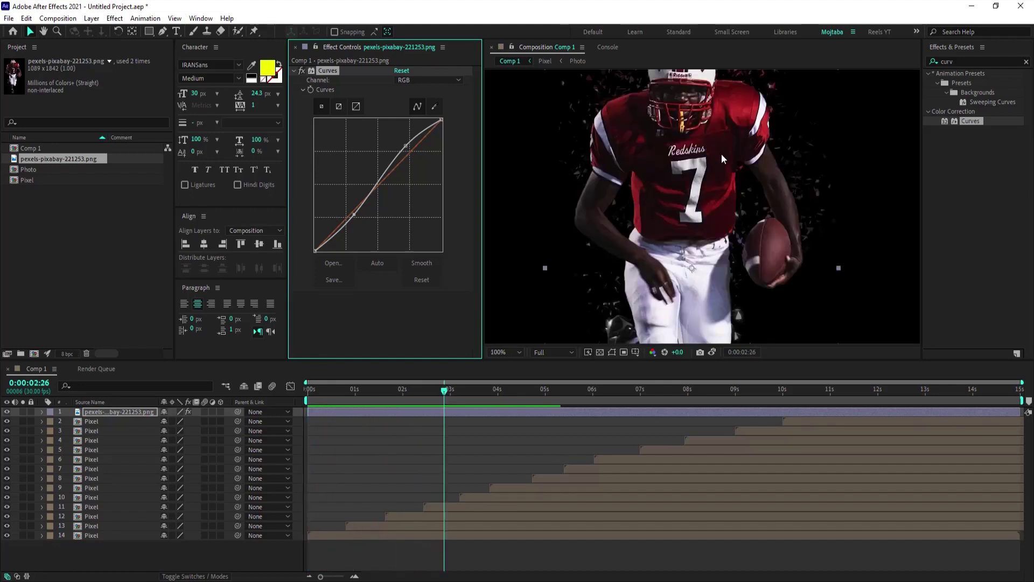
left_click_drag(722, 153, 736, 237)
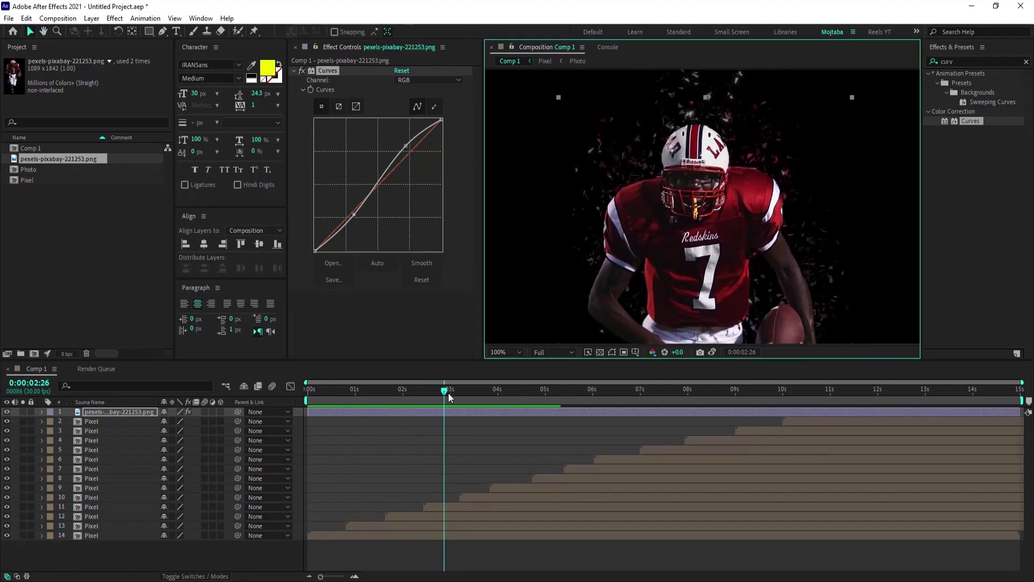
left_click_drag(444, 390, 267, 422)
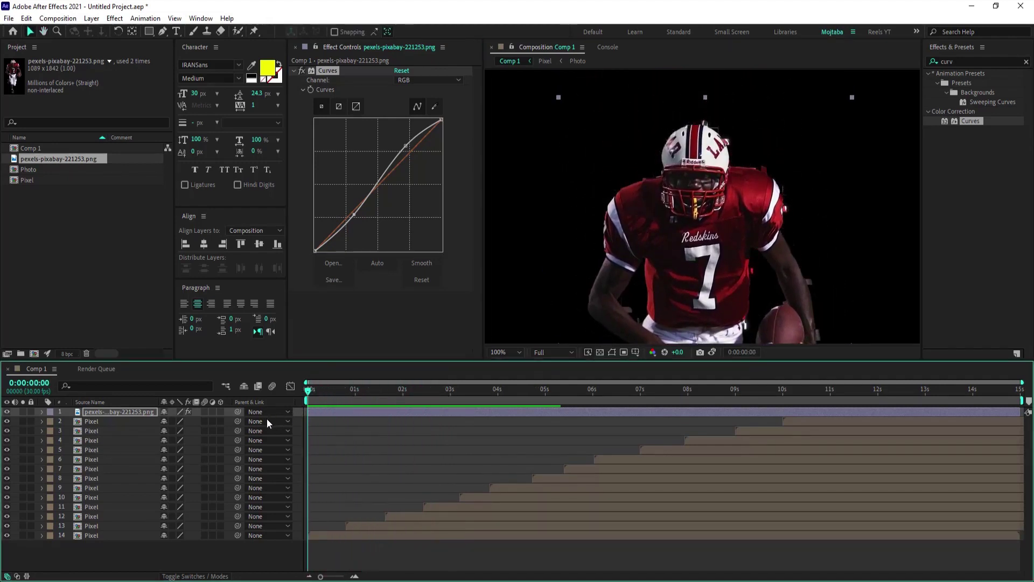
key("space")
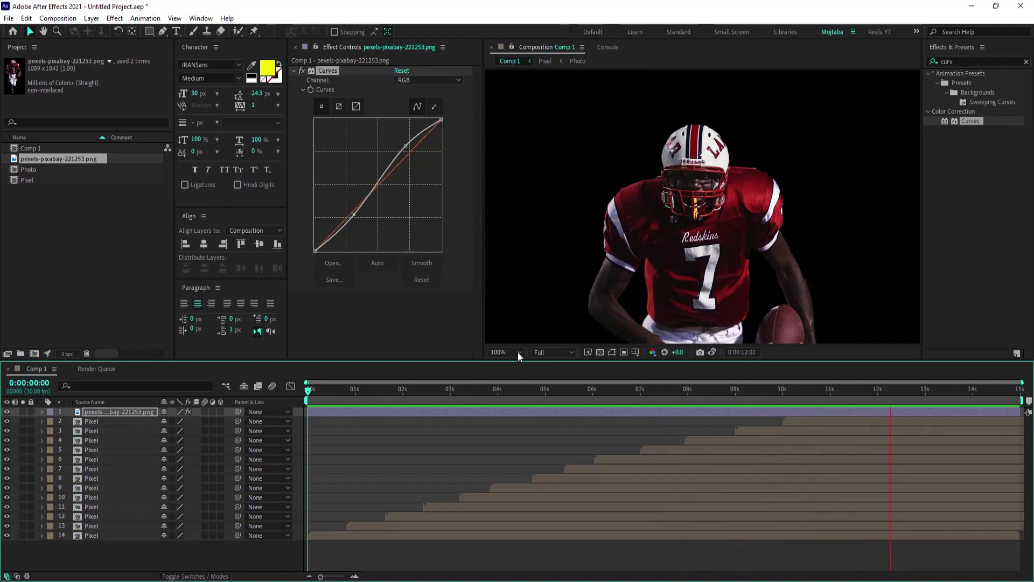
key("comma")
left_click(894, 387)
left_click(833, 389)
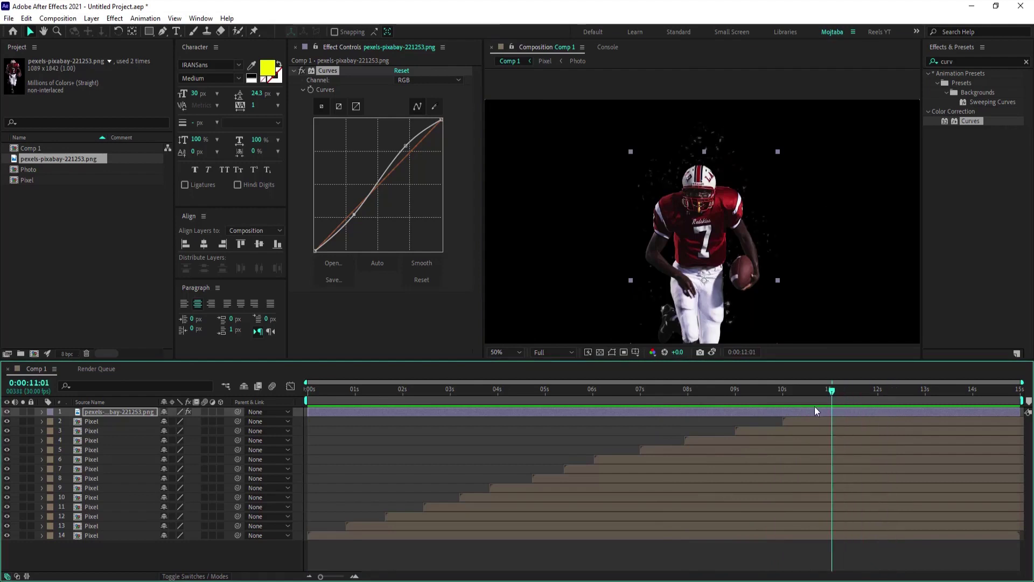
left_click(519, 351)
left_click(516, 362)
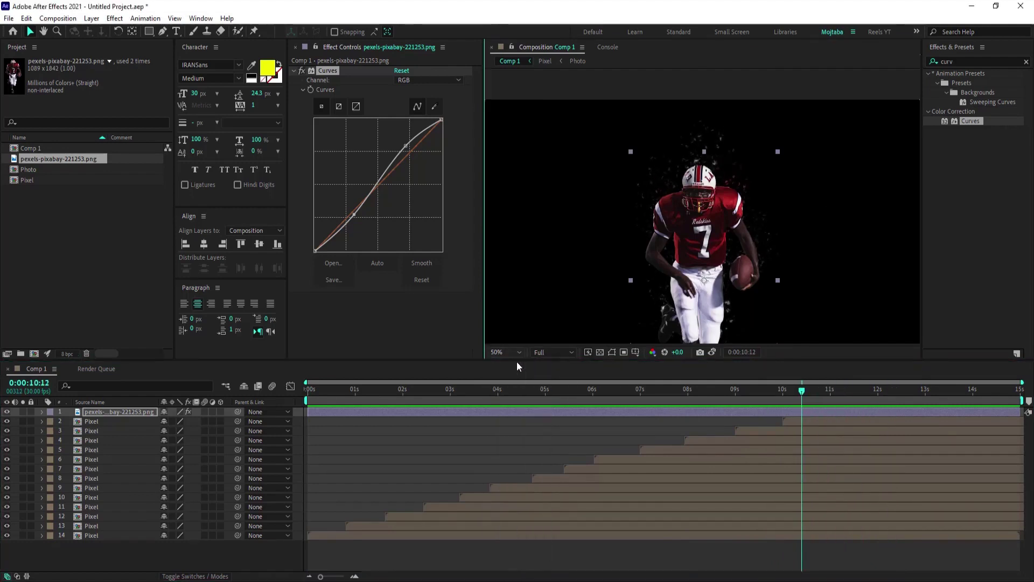
key("space")
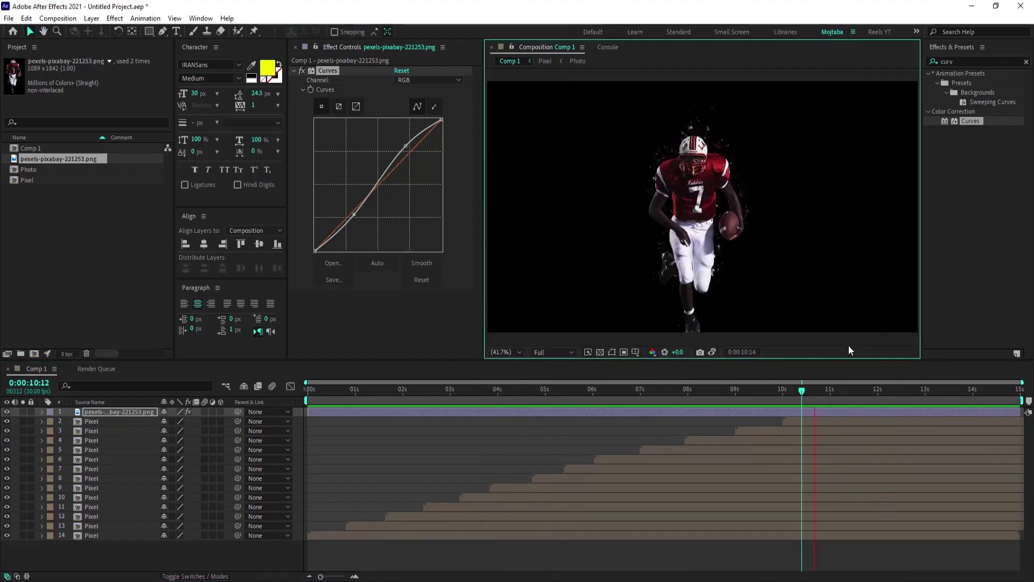
left_click(901, 389)
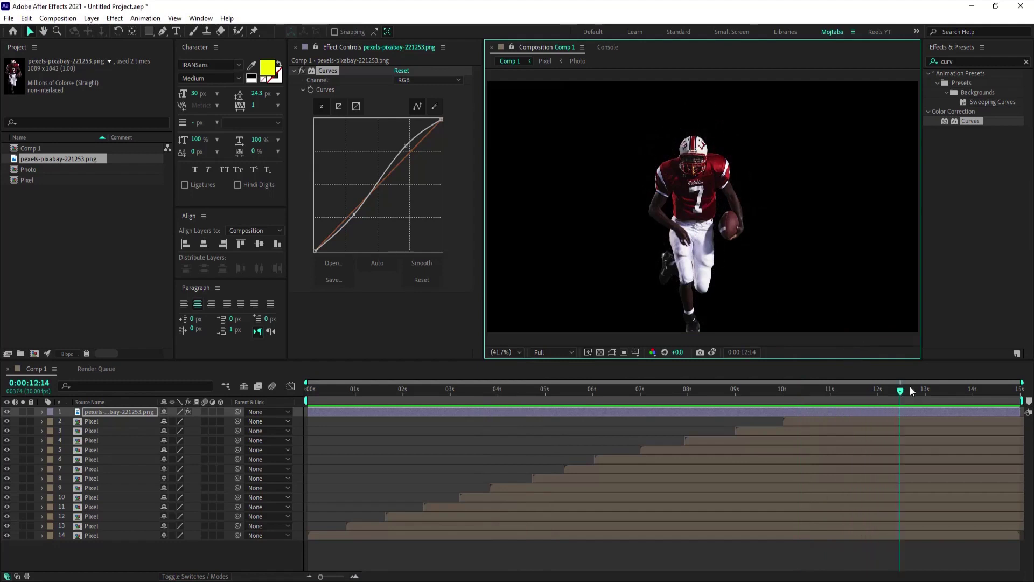